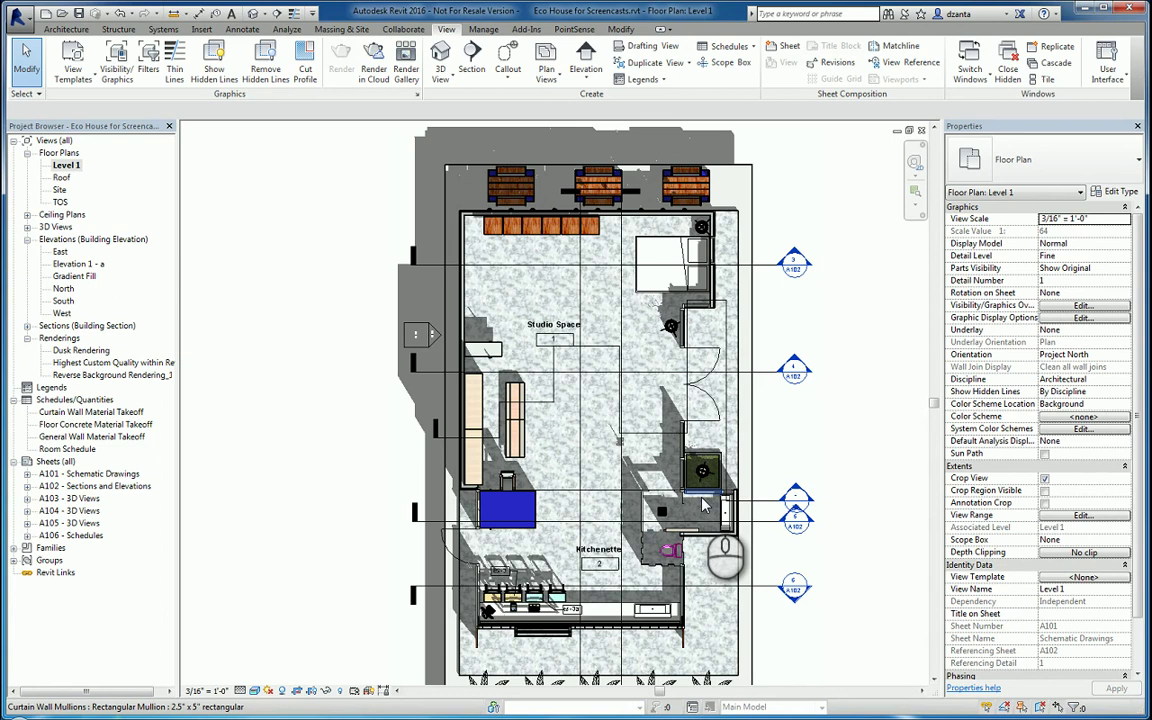
# Step: Create a rectangular callout around the bathroom area beside the Kitchenette on the Level 1 floor plan
pyautogui.moveTo(640, 455); pyautogui.dragTo(617, 427, button='middle')
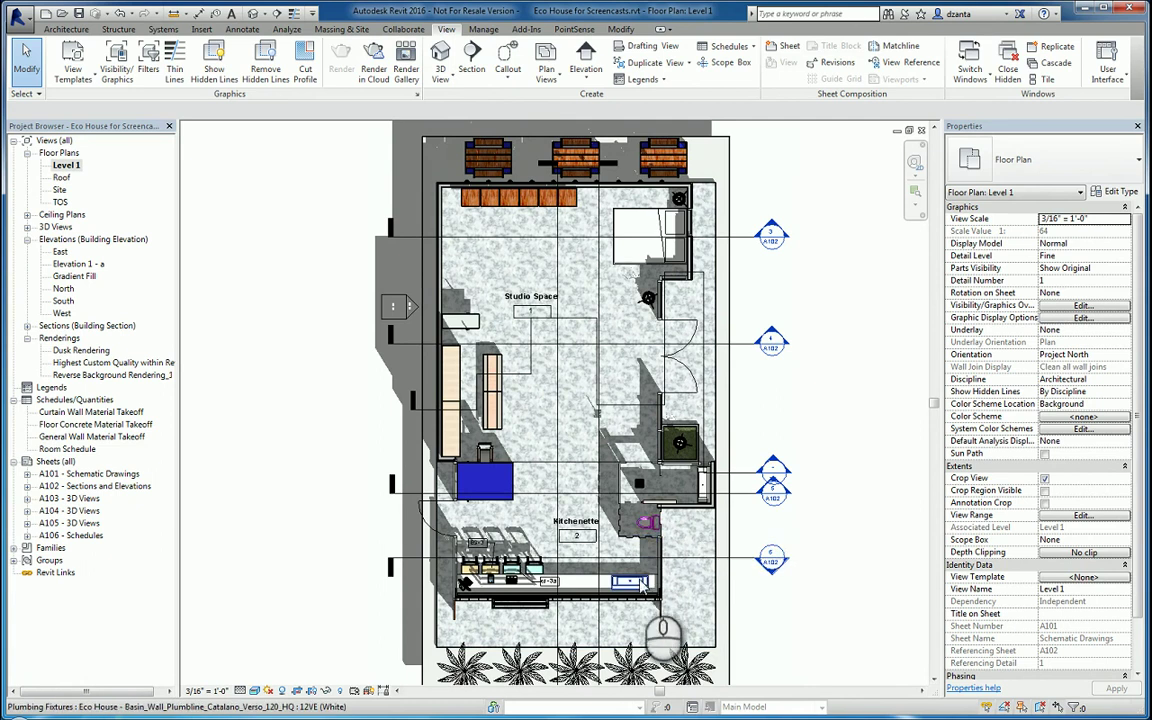
pyautogui.scroll(5, 655, 577)
pyautogui.moveTo(566, 607); pyautogui.dragTo(689, 543, button='middle')
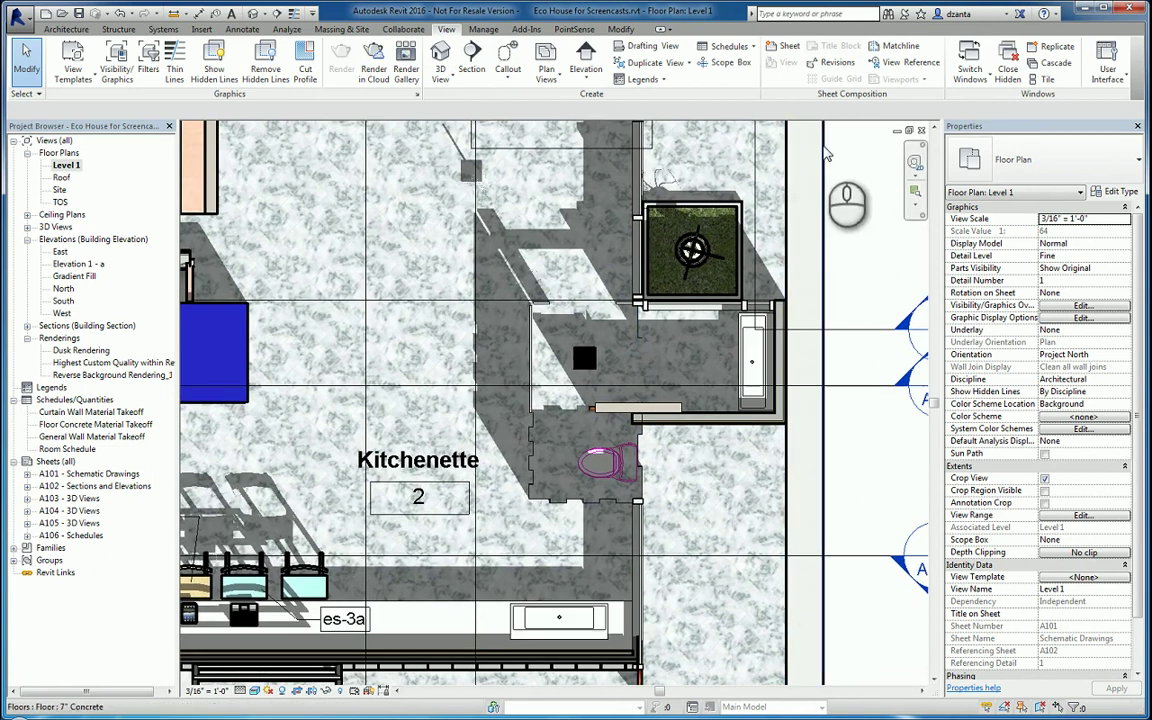
pyautogui.click(507, 85)
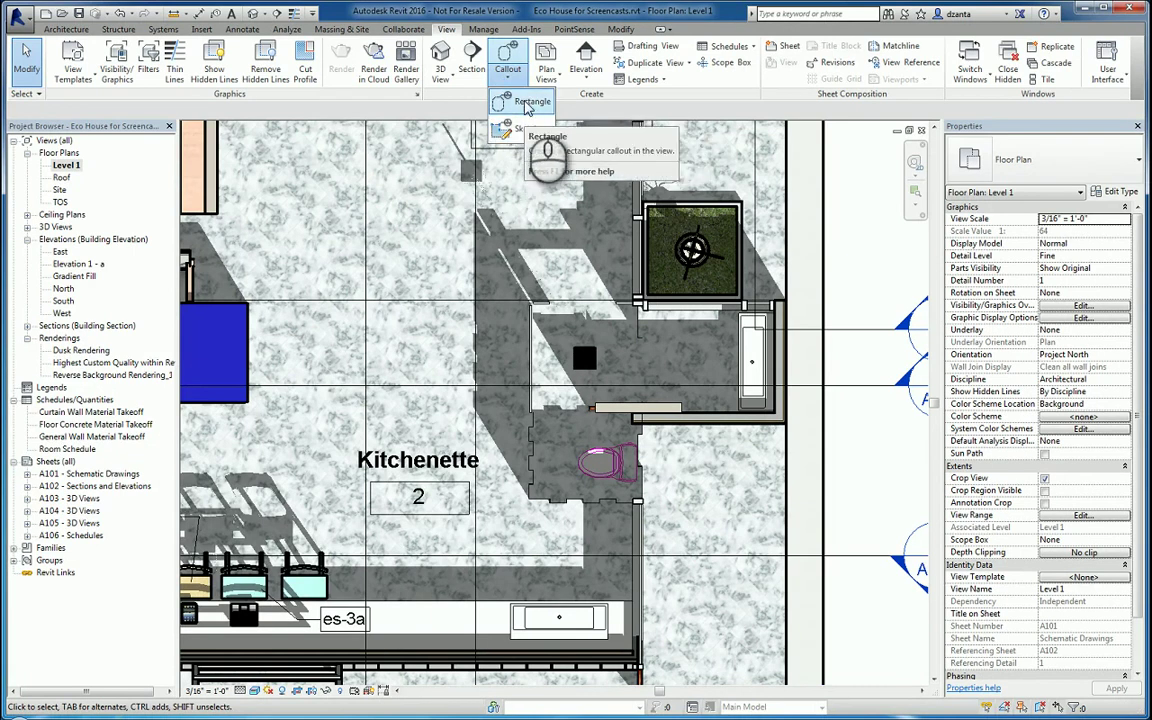
pyautogui.click(529, 102)
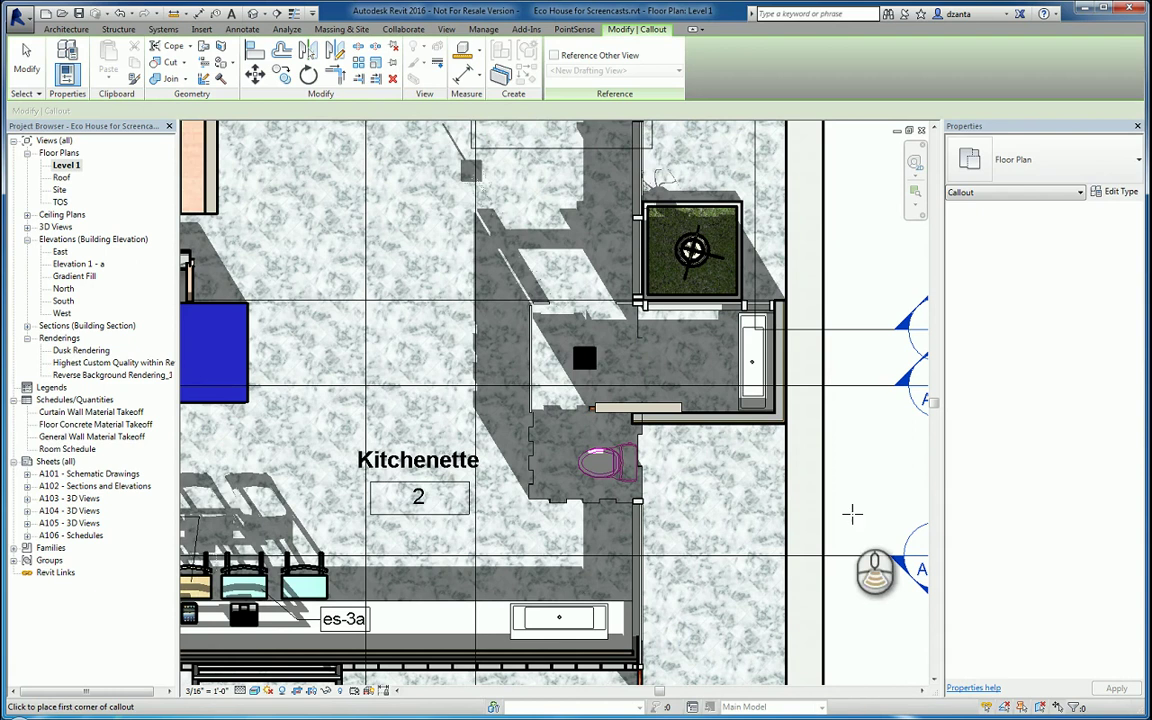
pyautogui.scroll(-1, 856, 510)
pyautogui.moveTo(865, 500); pyautogui.dragTo(810, 567, button='middle')
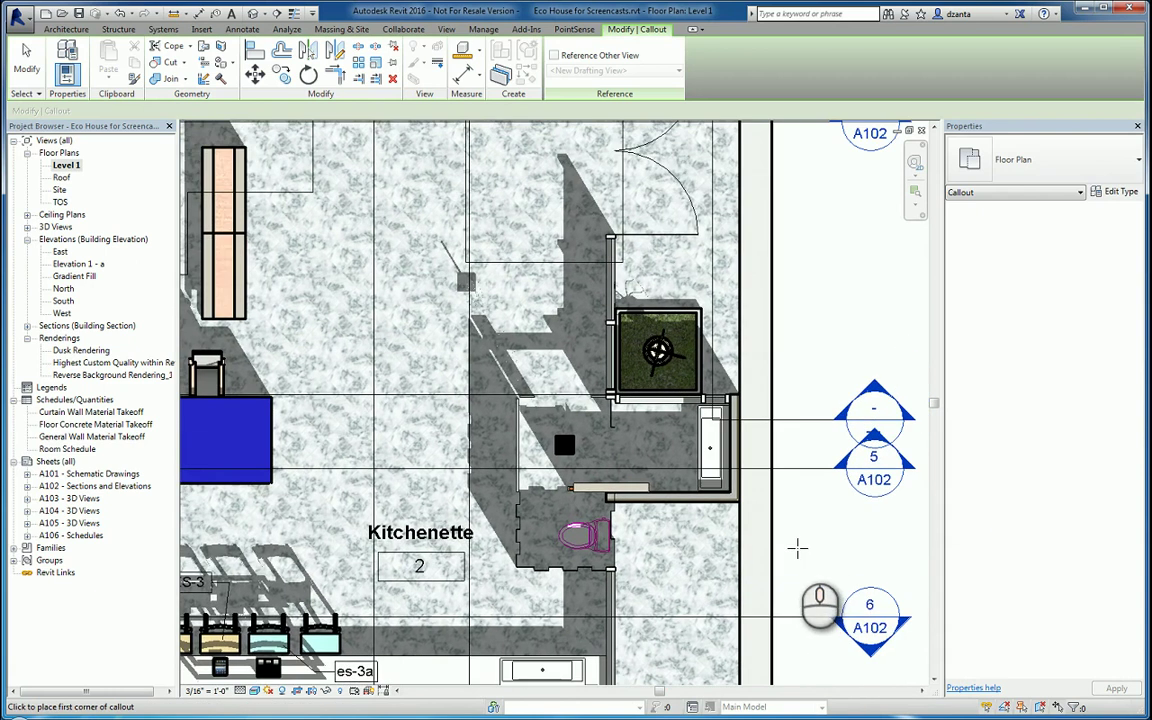
pyautogui.click(467, 282)
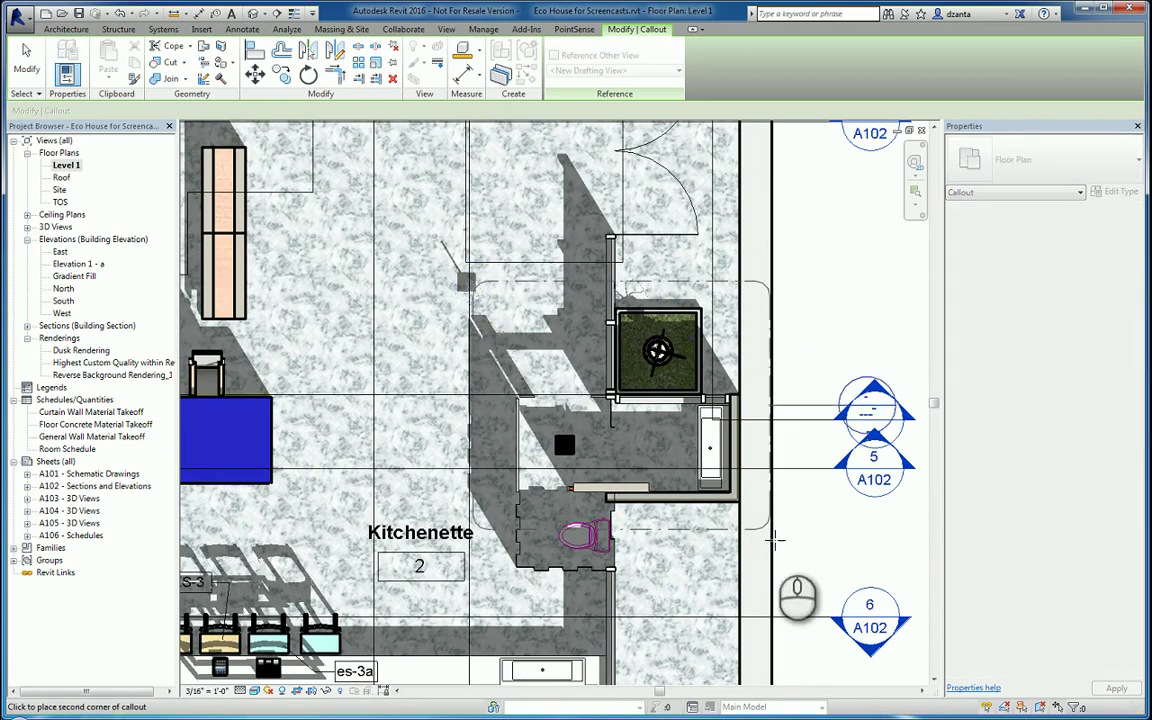
pyautogui.click(800, 586)
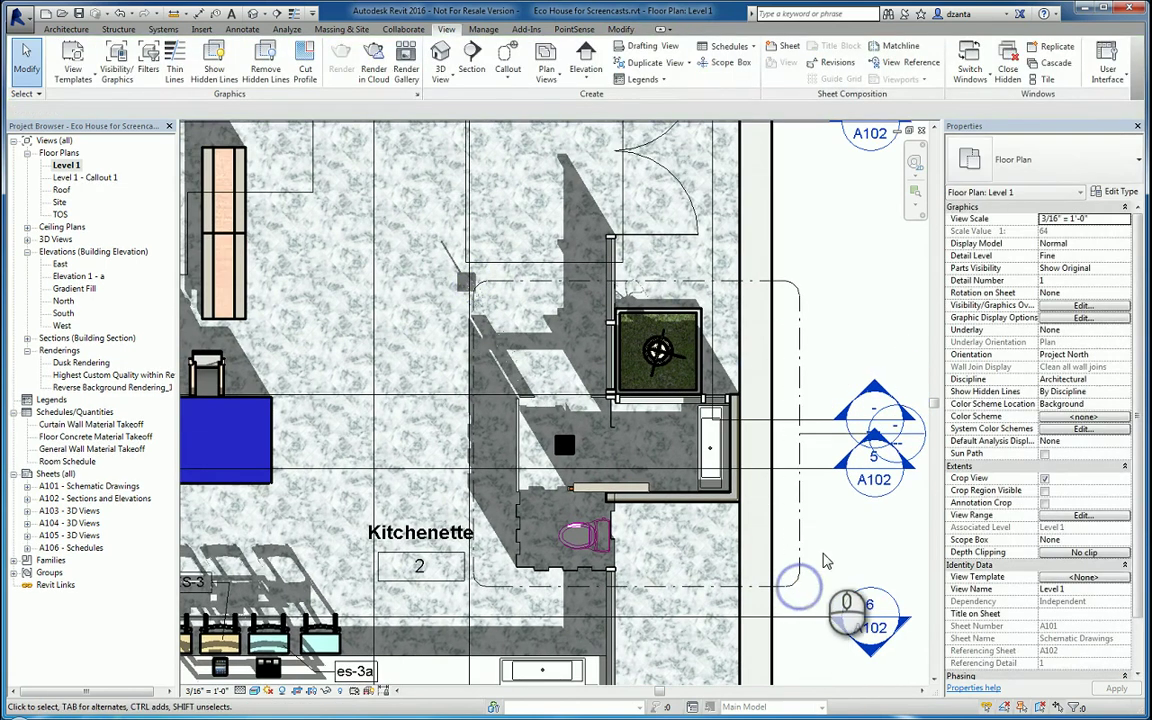
# Step: Move the bathroom callout's head up beyond its upper corner, clear of the overlapping section markers, and deselect it
pyautogui.click(800, 457)
pyautogui.moveTo(875, 430); pyautogui.dragTo(815, 254)
pyautogui.click(825, 295)
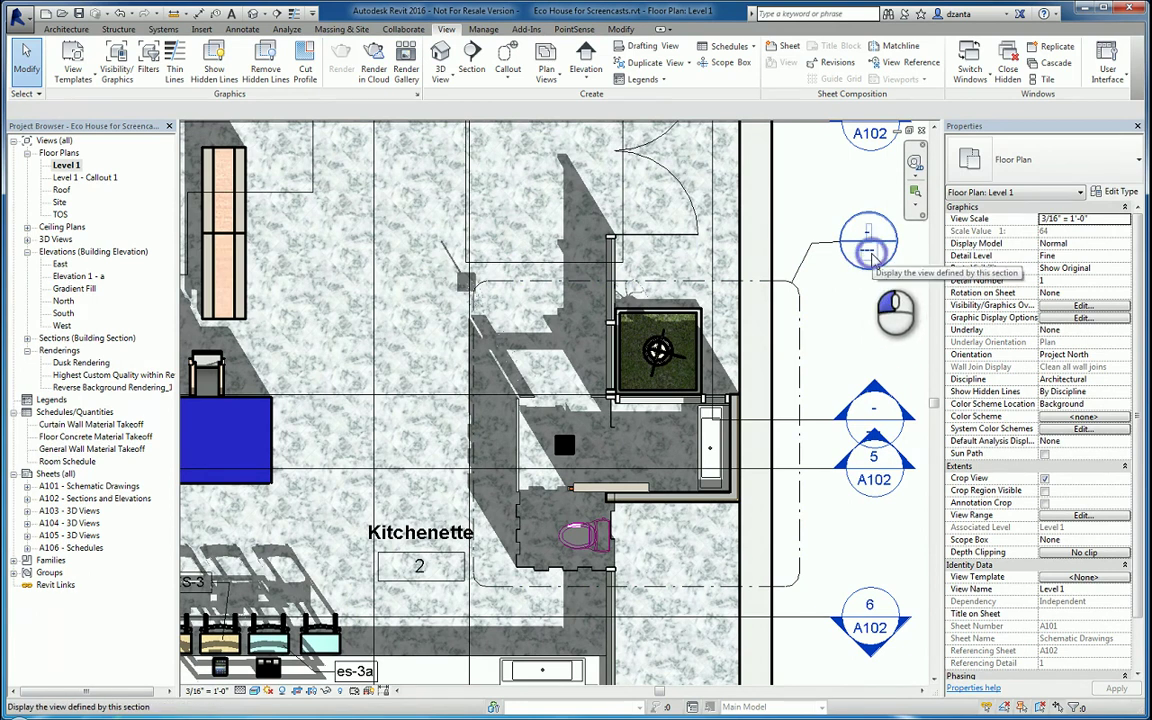
# Step: Open the bathroom callout's view from its head to inspect it, and return to the Level 1 plan
pyautogui.doubleClick(870, 252)
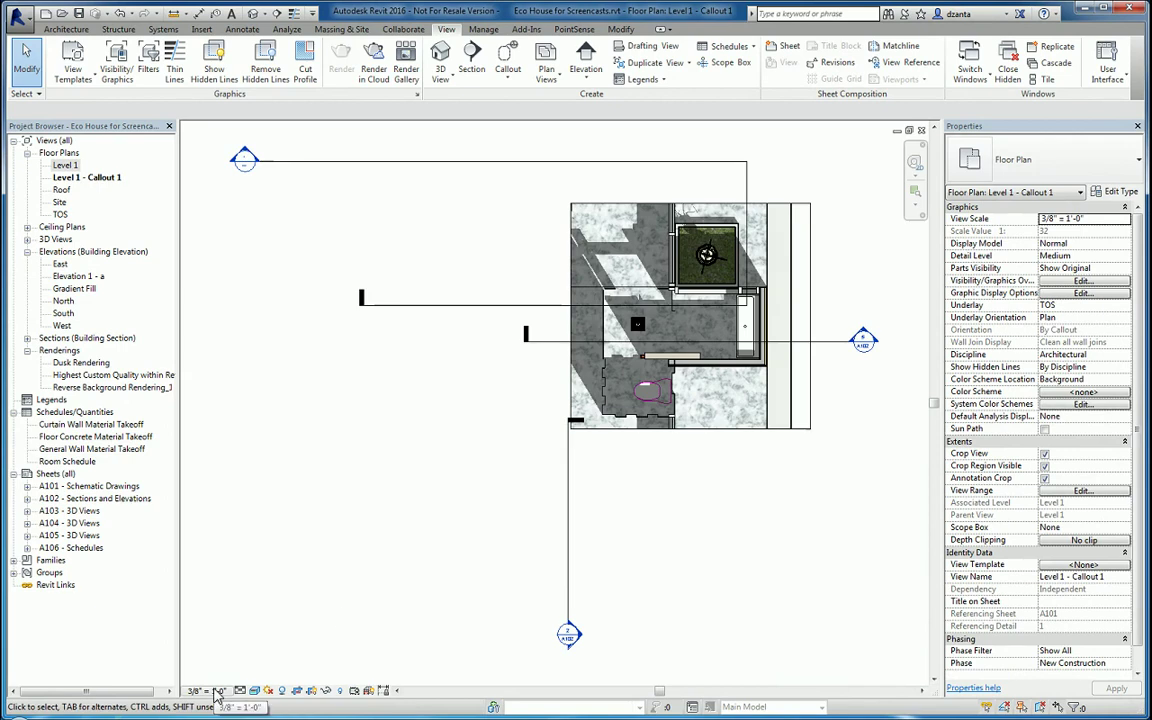
pyautogui.click(921, 130)
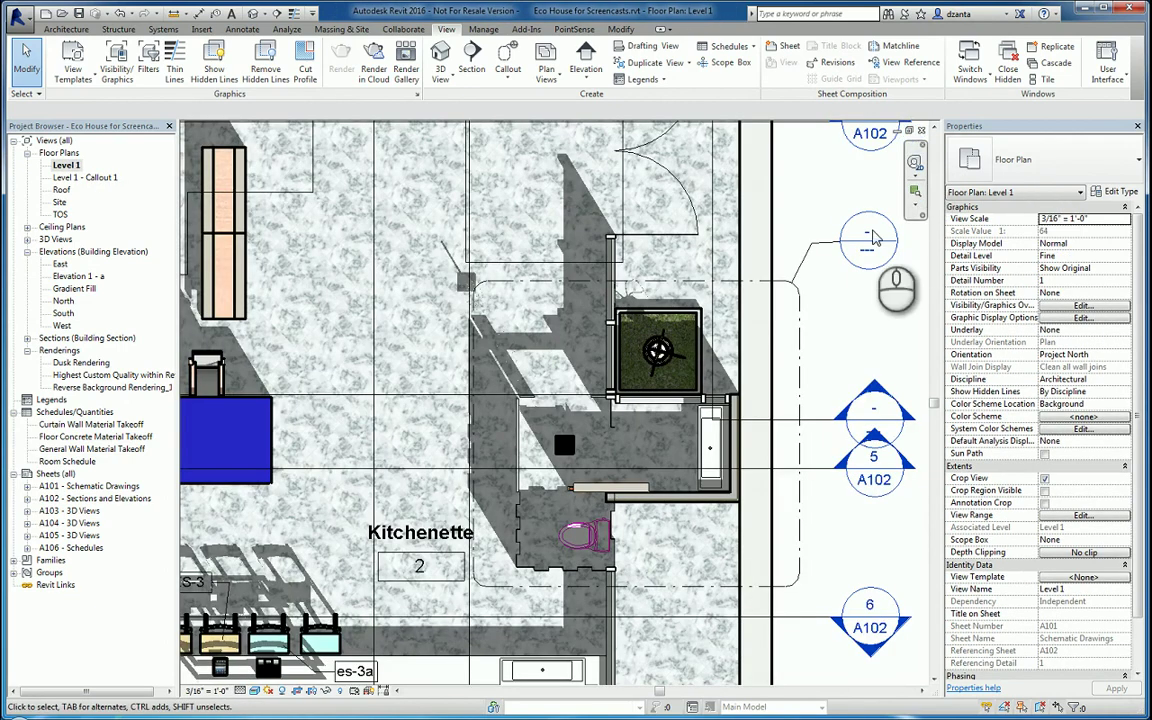
pyautogui.click(857, 318)
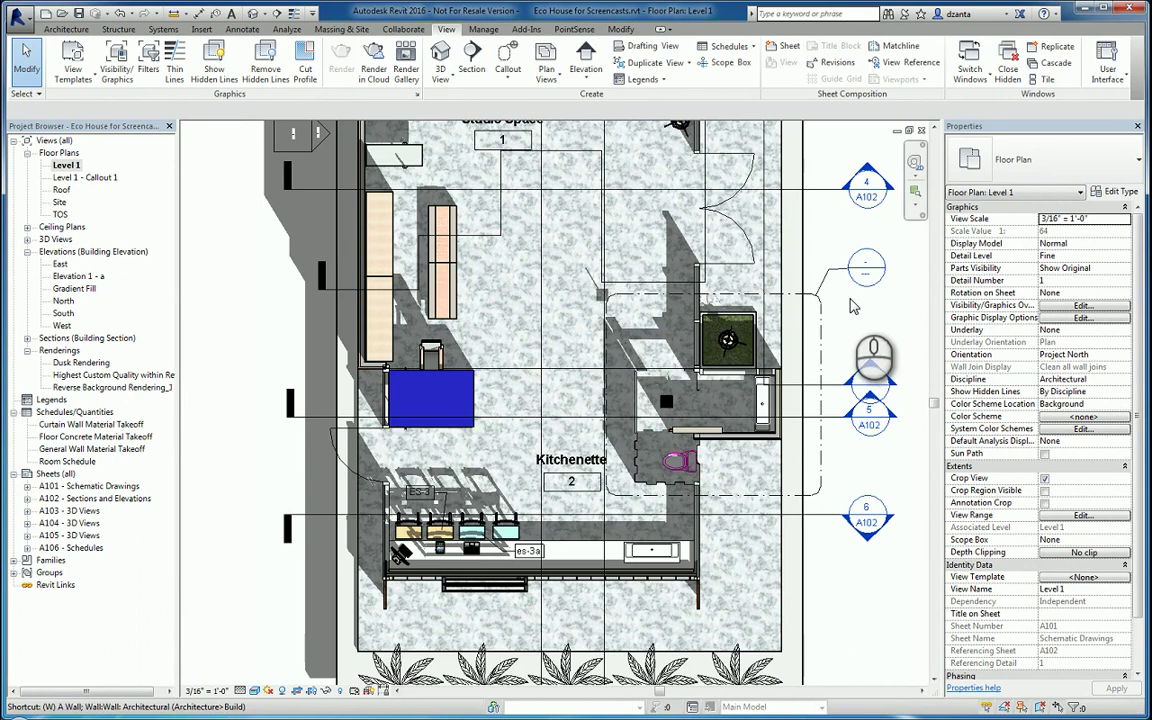
# Step: Tile the open views, fit their contents to the windows, and close the Sketchy Lines 3D view
pyautogui.press('w')
pyautogui.press('t')
pyautogui.press('z')
pyautogui.press('a')
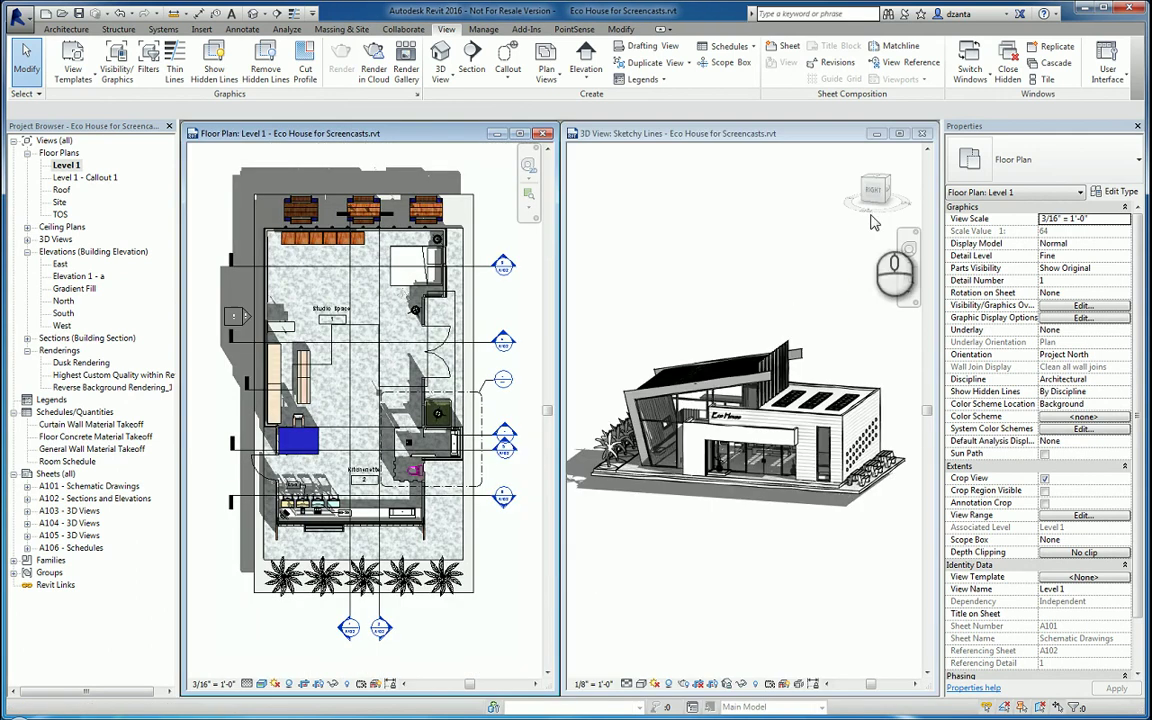
pyautogui.click(921, 133)
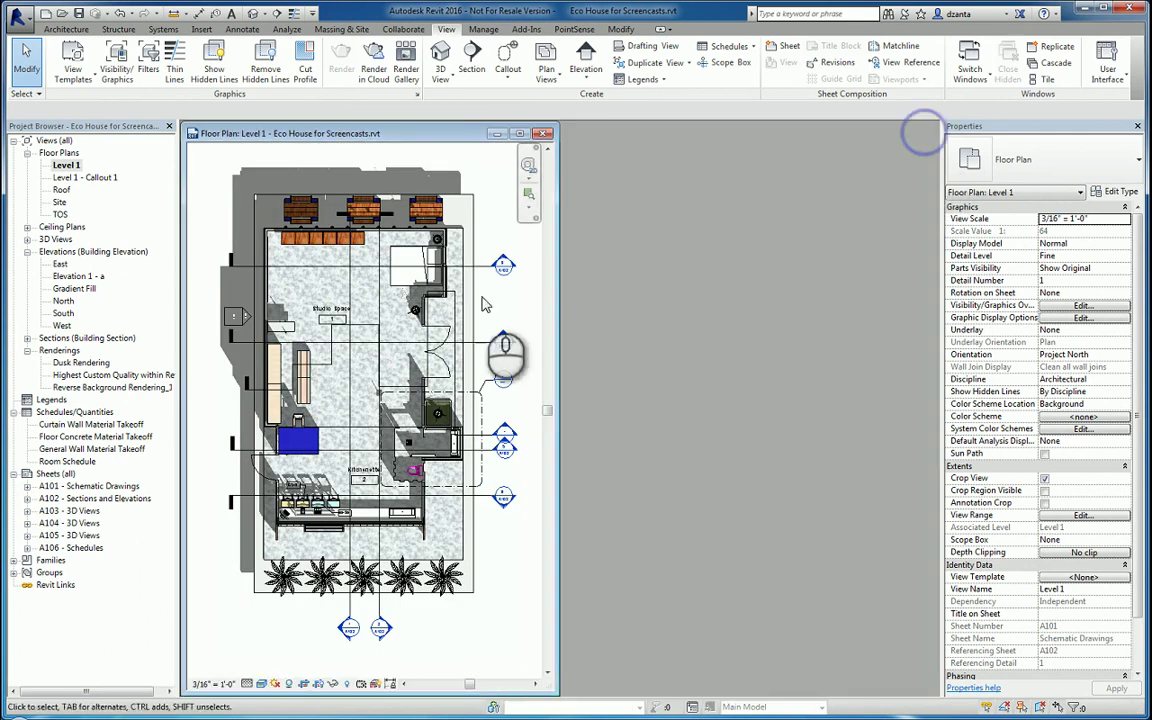
# Step: Open the bathroom callout view and tile it beside the Level 1 plan, fitted to its window
pyautogui.doubleClick(502, 380)
pyautogui.press('w')
pyautogui.press('t')
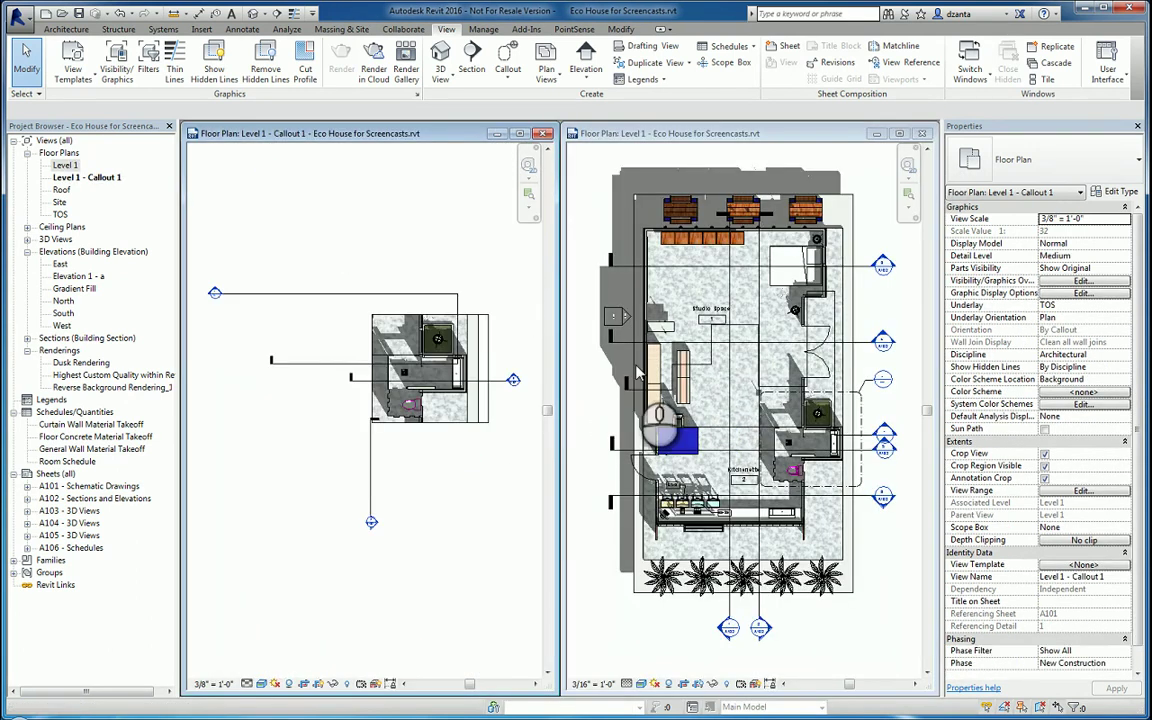
pyautogui.middleClick(490, 332)
pyautogui.middleClick(490, 332)
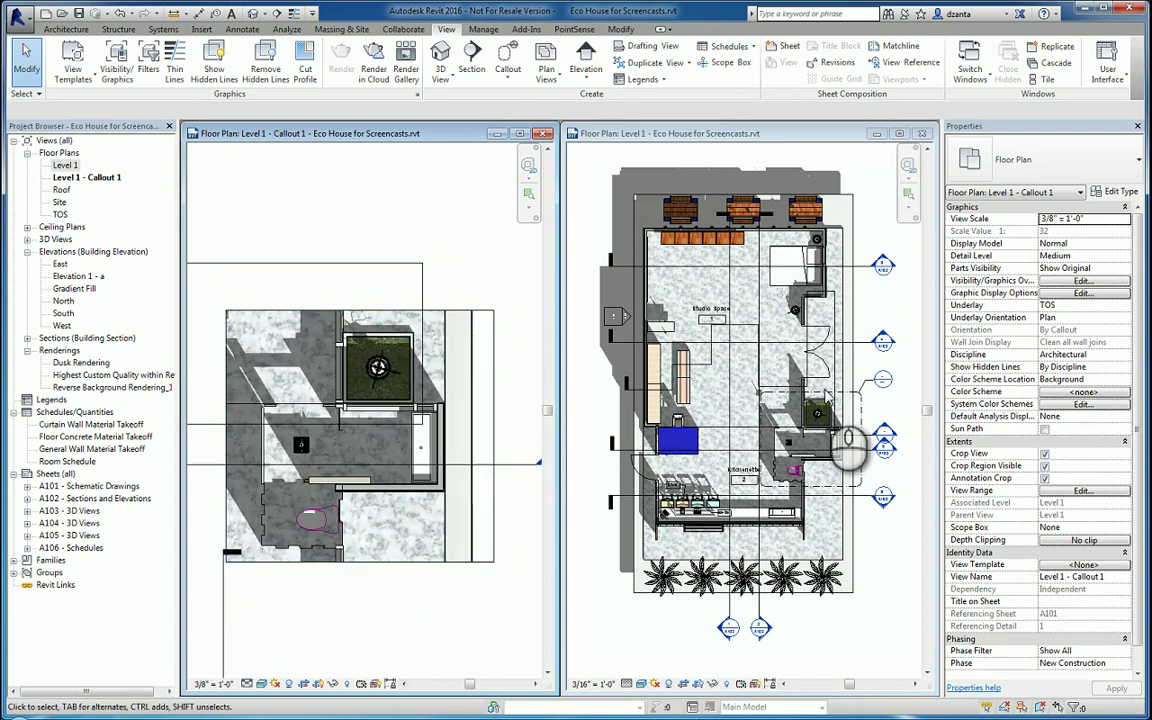
# Step: Narrow the bathroom callout on the Level 1 plan by pulling its east and west boundaries closer to the room
pyautogui.click(857, 410)
pyautogui.scroll(4, 857, 402)
pyautogui.scroll(-1, 857, 402)
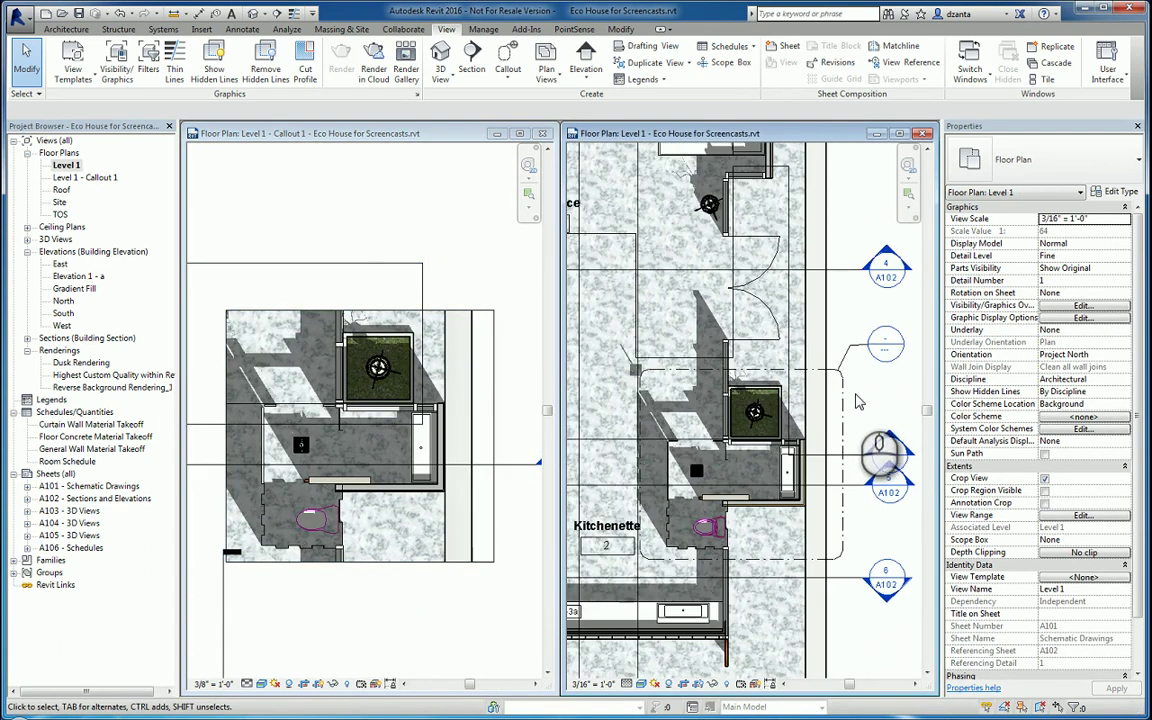
pyautogui.click(762, 369)
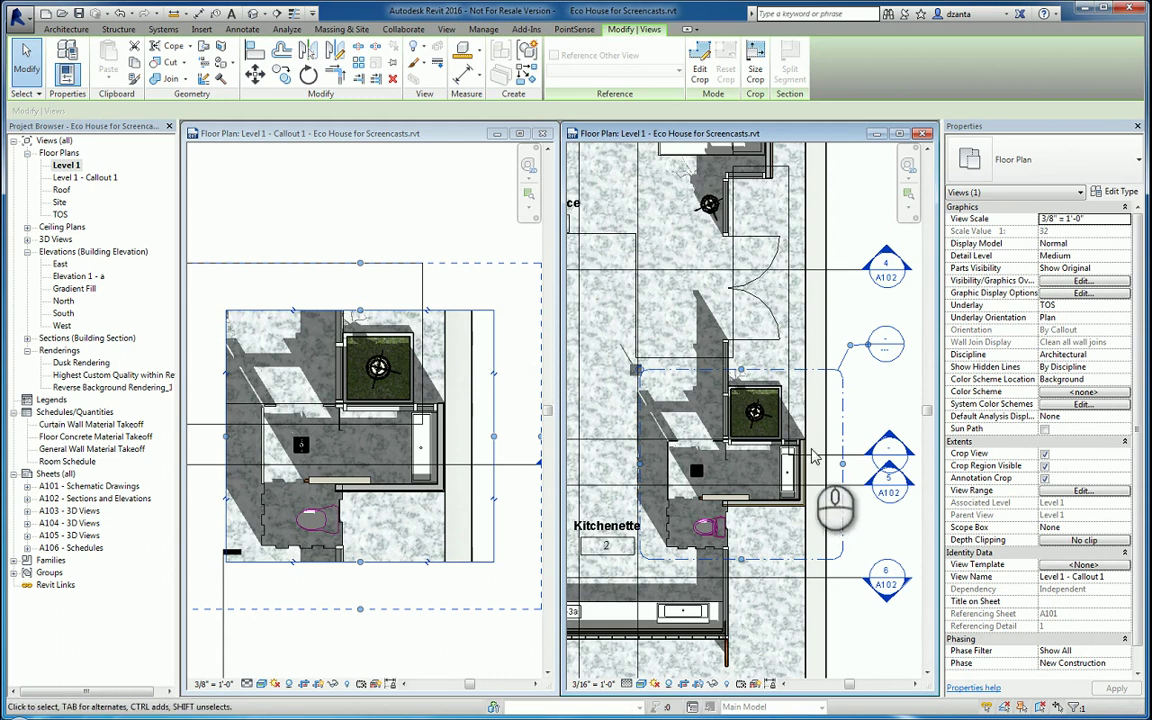
pyautogui.moveTo(822, 462); pyautogui.dragTo(822, 463)
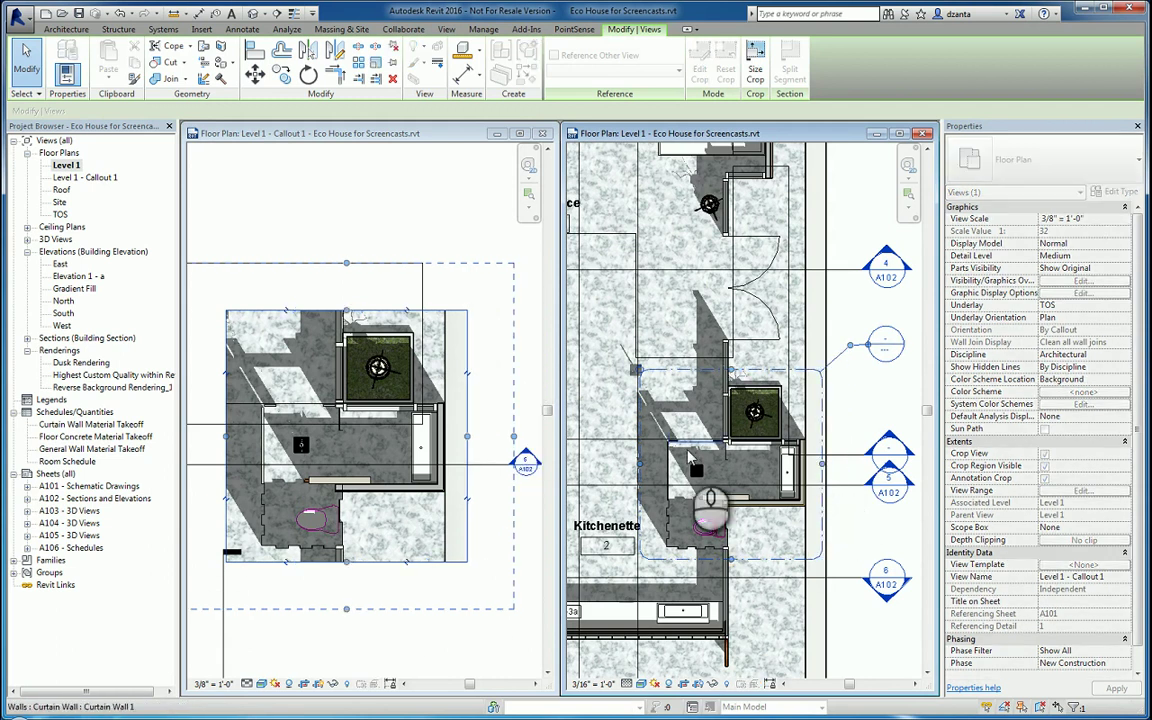
pyautogui.moveTo(660, 470); pyautogui.dragTo(657, 470)
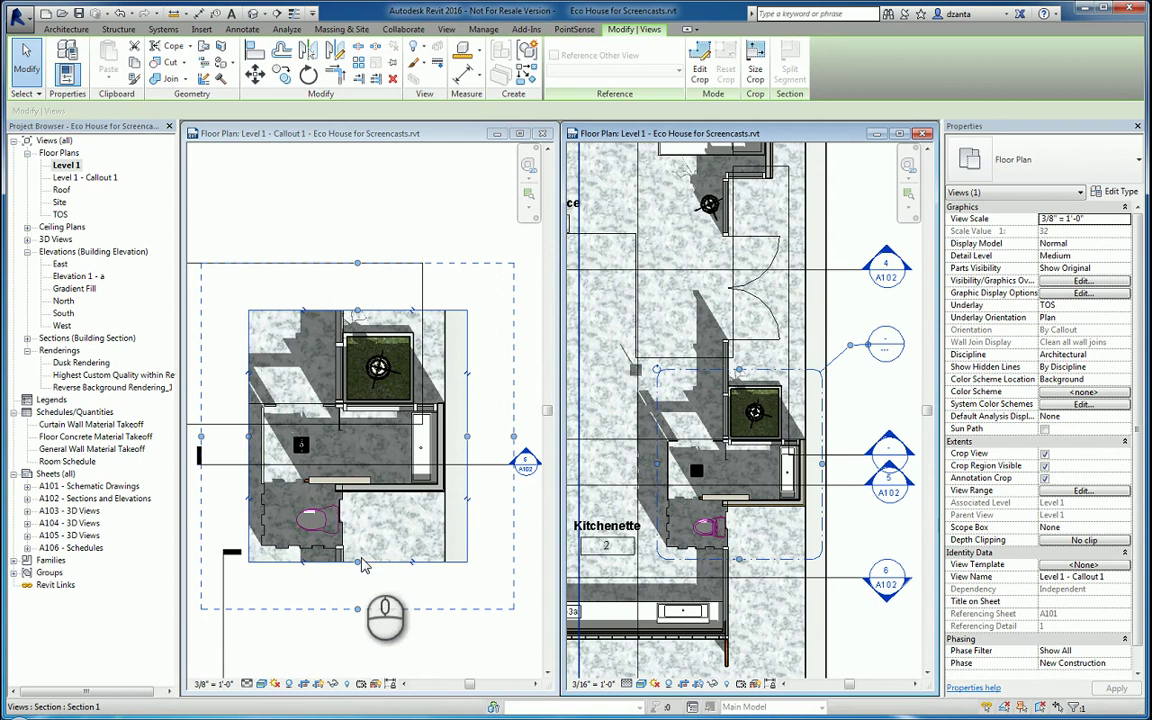
# Step: Adjust the crop region inside the callout view by extending its lower edge below the toilet and lowering its upper edge slightly
pyautogui.click(373, 190)
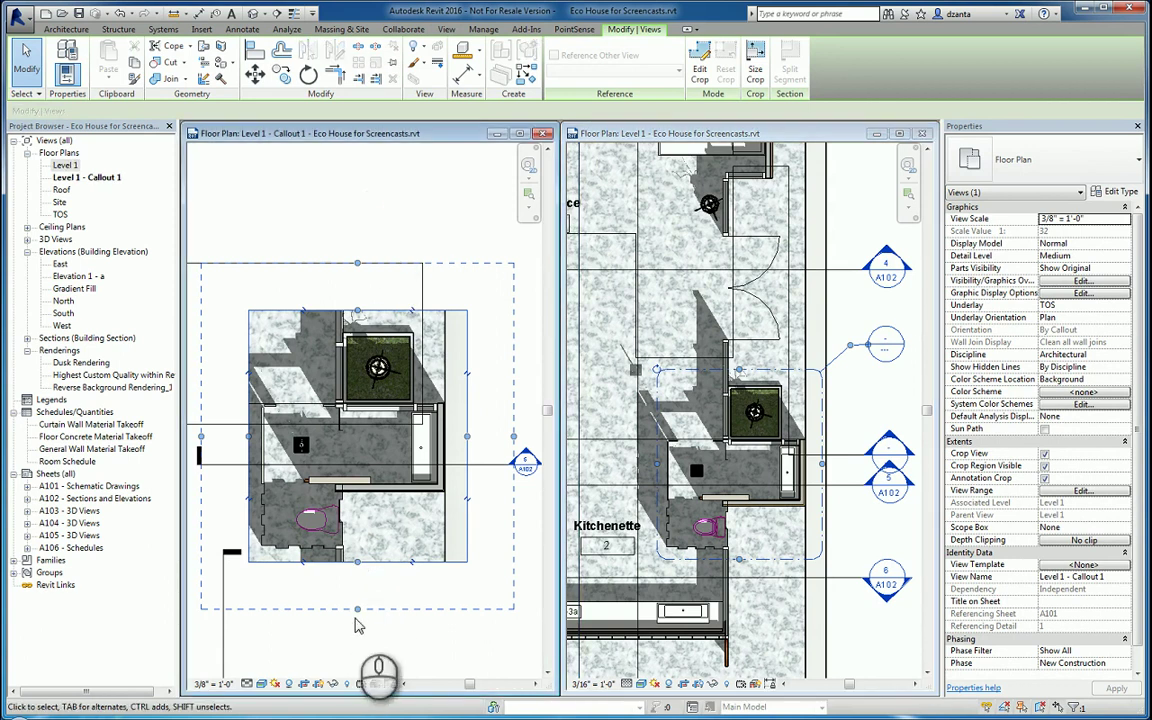
pyautogui.moveTo(362, 573); pyautogui.dragTo(362, 589)
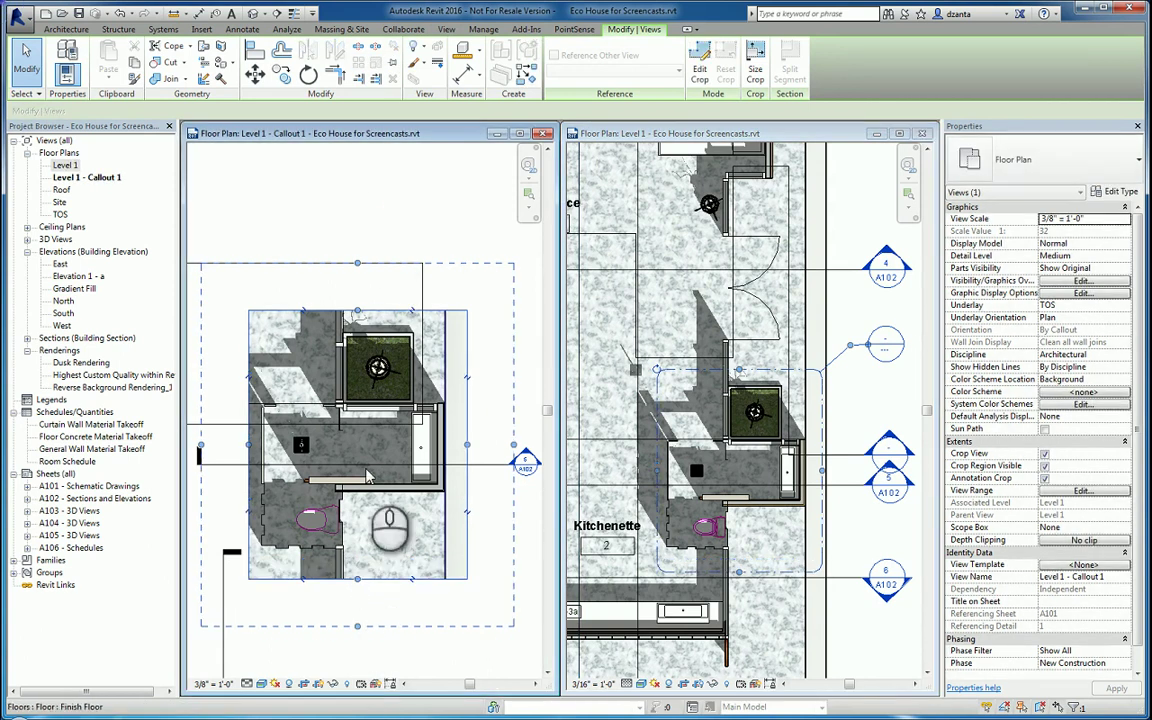
pyautogui.moveTo(358, 312); pyautogui.dragTo(358, 322)
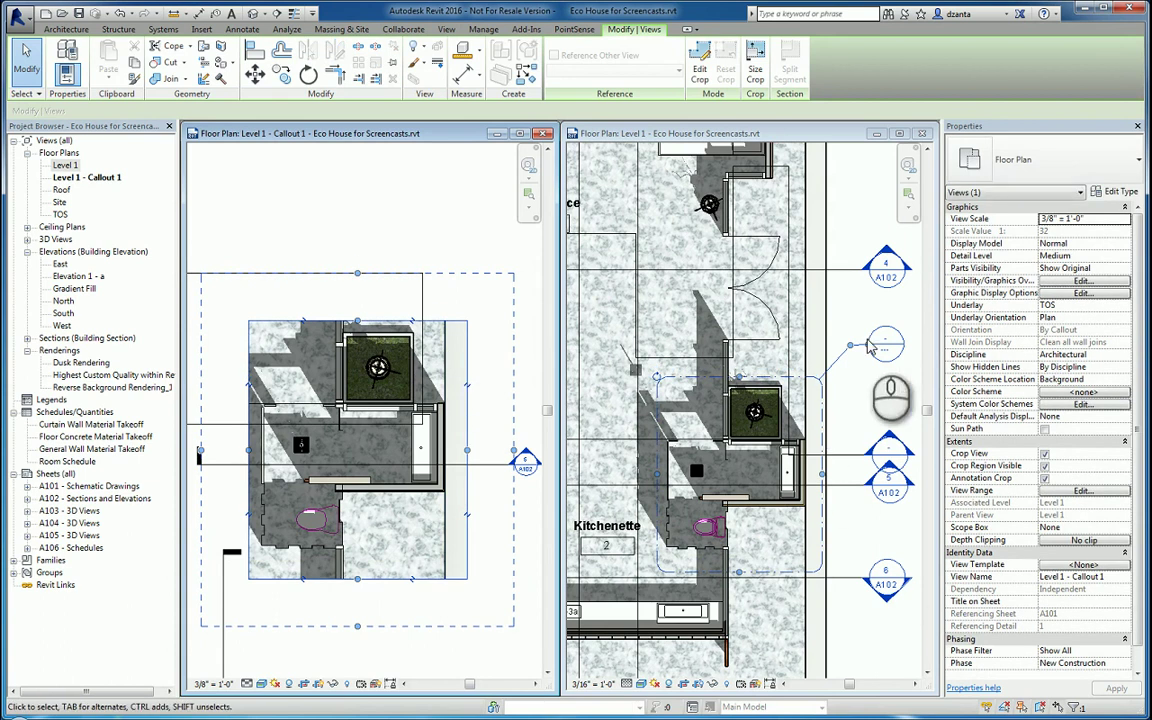
# Step: Maximize the Level 1 plan and deselect the bathroom callout, with the Studio Space bed area in view
pyautogui.click(857, 218)
pyautogui.click(899, 134)
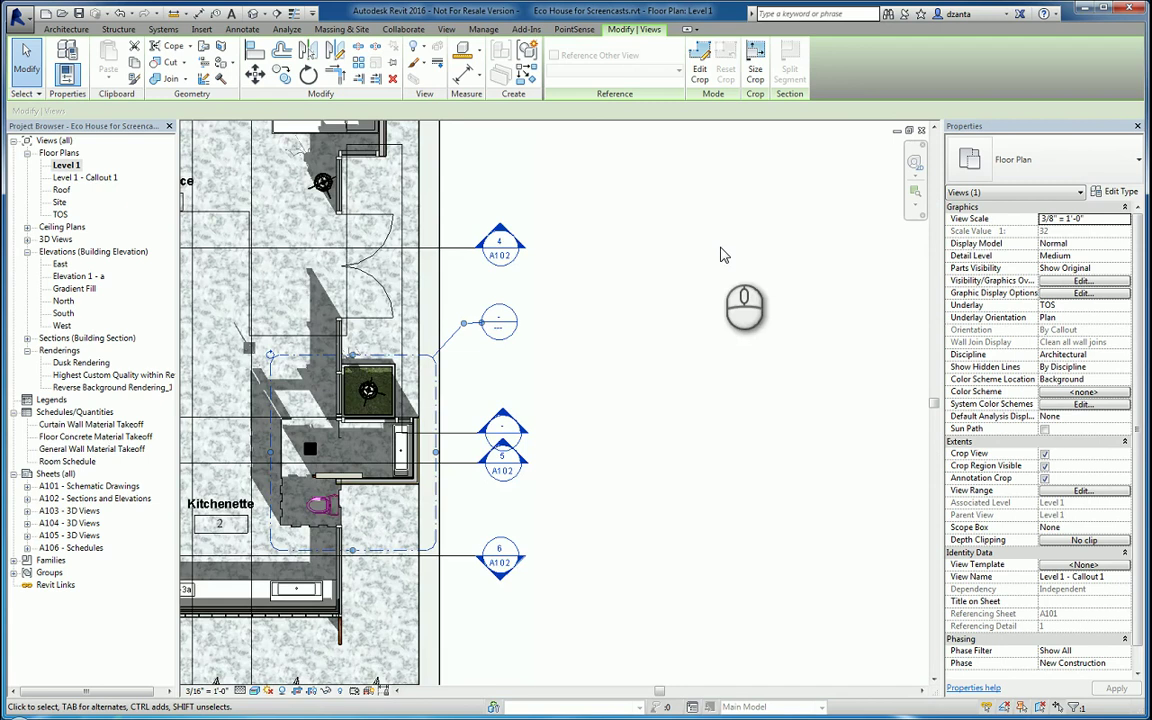
pyautogui.scroll(-3, 618, 368)
pyautogui.scroll(6, 611, 244)
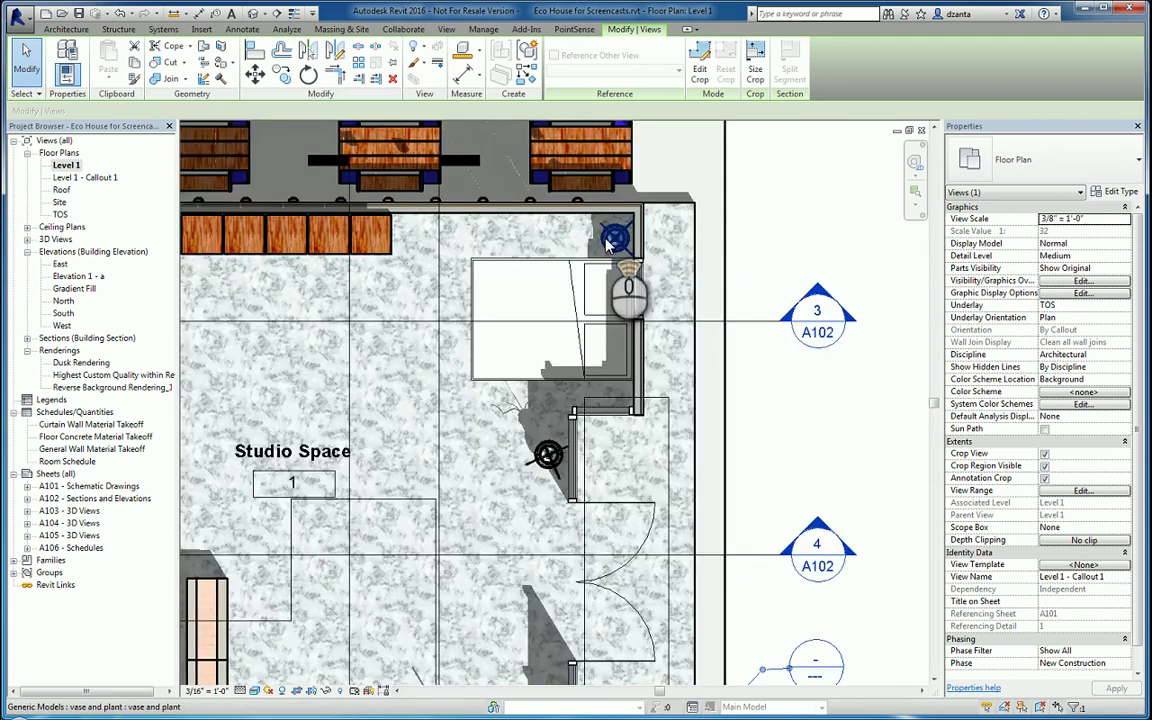
pyautogui.scroll(2, 608, 244)
pyautogui.click(887, 193)
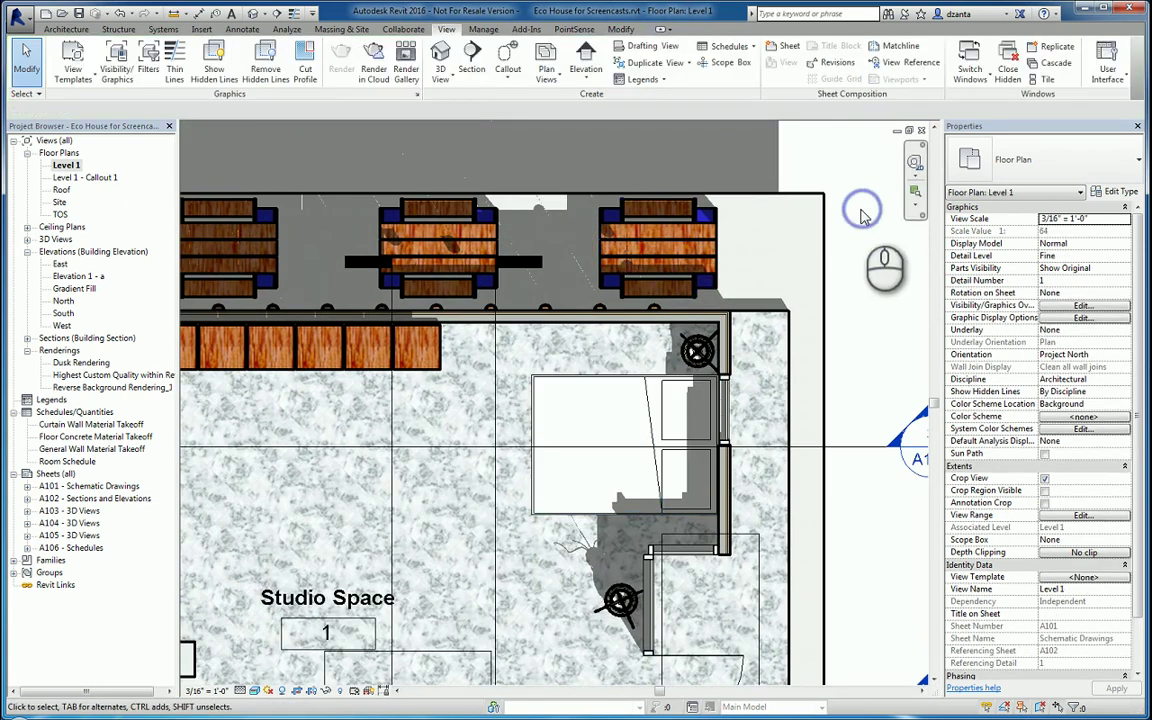
# Step: Sketch an irregular closed callout boundary around the Studio Space bed and the plant below it, and finish the sketch
pyautogui.click(508, 78)
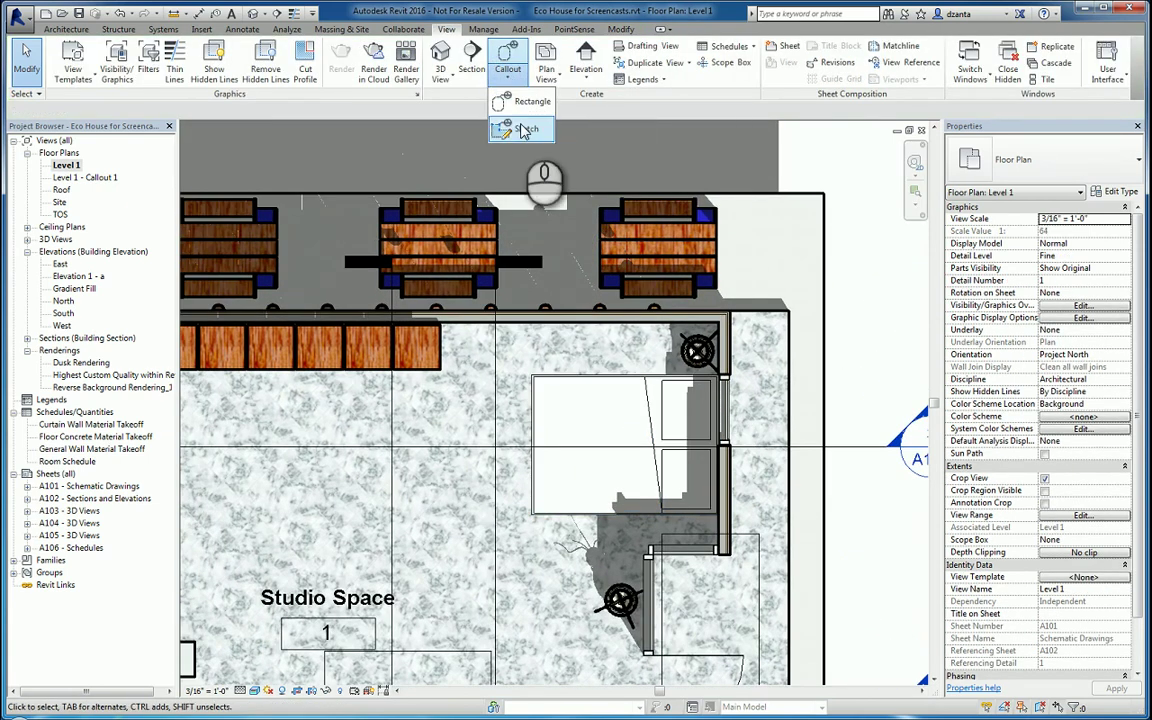
pyautogui.click(522, 130)
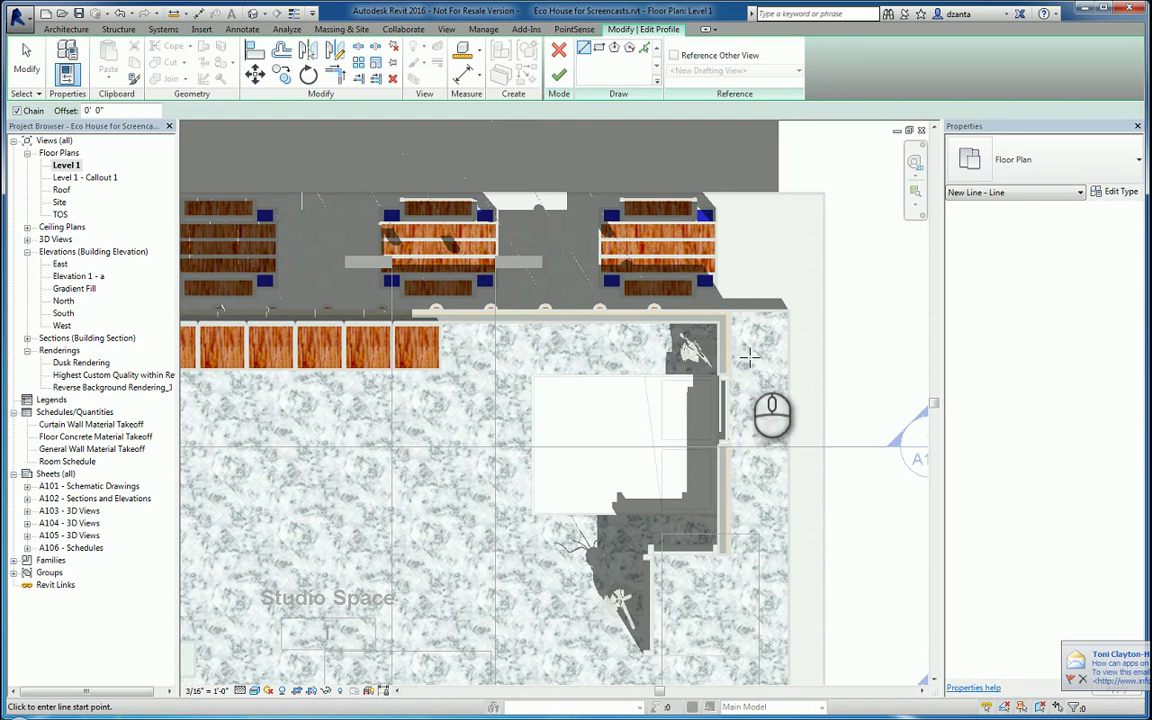
pyautogui.click(747, 357)
pyautogui.click(515, 356)
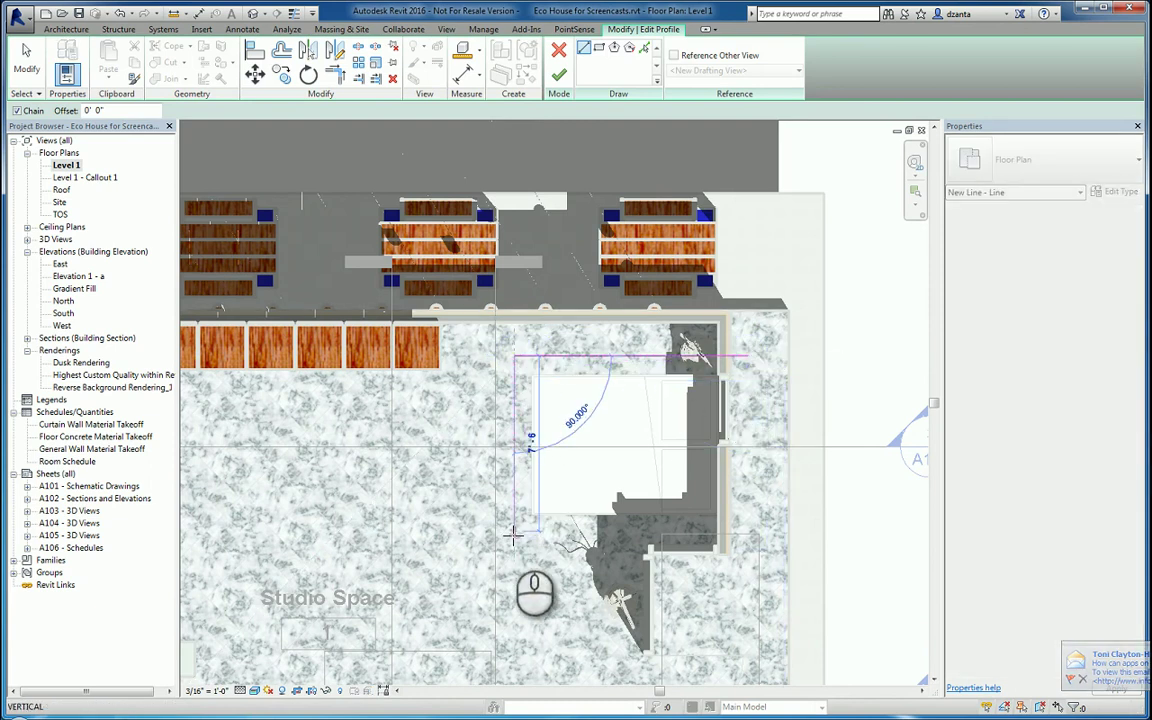
pyautogui.click(514, 534)
pyautogui.click(600, 535)
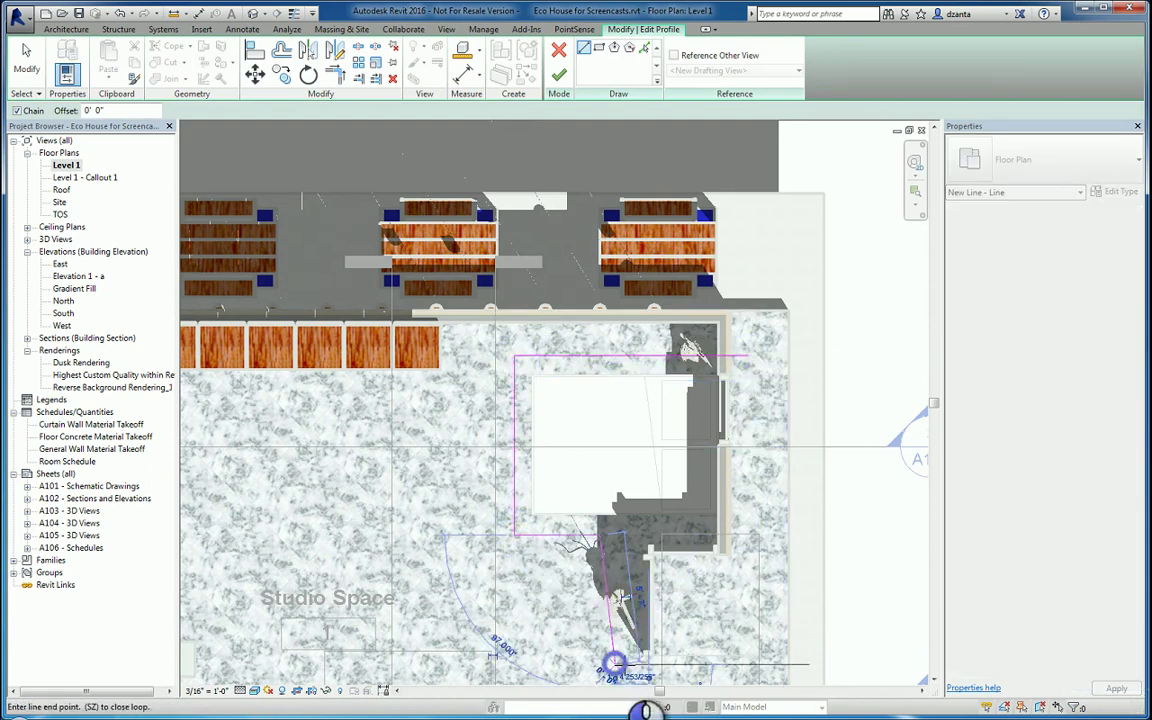
pyautogui.click(614, 662)
pyautogui.click(705, 662)
pyautogui.click(705, 575)
pyautogui.click(752, 575)
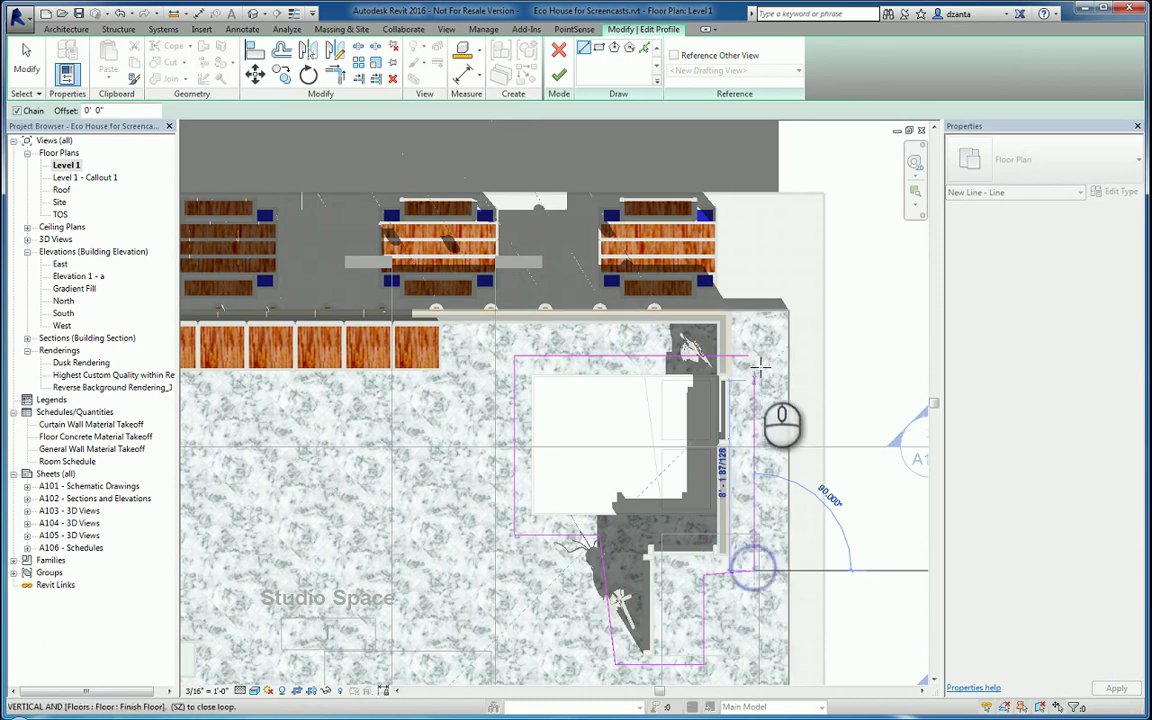
pyautogui.click(750, 357)
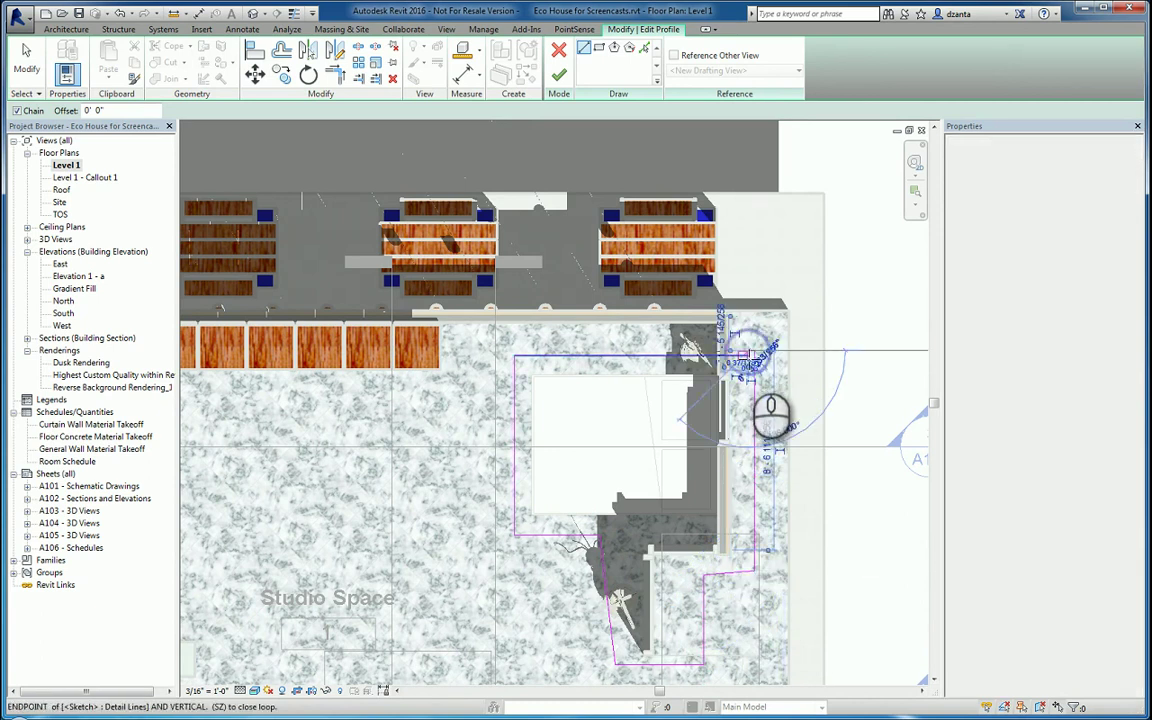
pyautogui.click(26, 60)
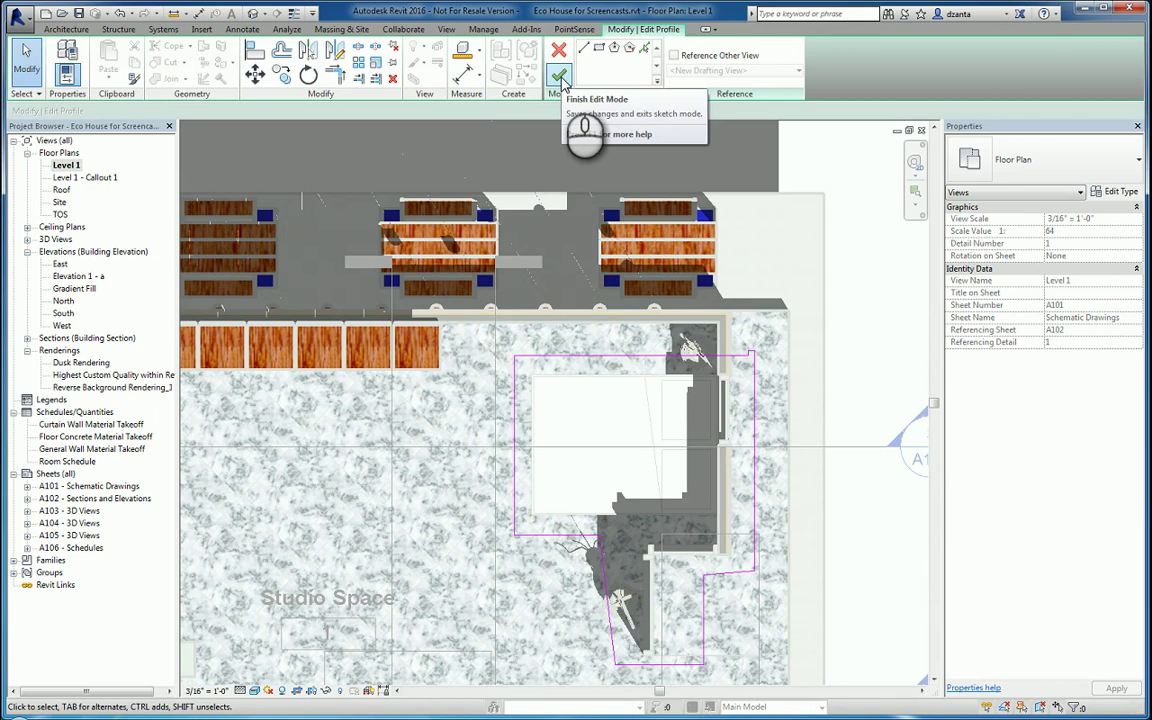
pyautogui.click(560, 80)
# Step: Move the bed callout's head outside the east wall beside section marker 3 and reposition its leader elbow nearby
pyautogui.moveTo(913, 516)
pyautogui.mouseDown()
pyautogui.moveTo(838, 518)
pyautogui.moveTo(828, 505)
pyautogui.moveTo(858, 322)
pyautogui.moveTo(836, 475)
pyautogui.moveTo(845, 560)
pyautogui.moveTo(887, 481)
pyautogui.moveTo(872, 390)
pyautogui.mouseUp()
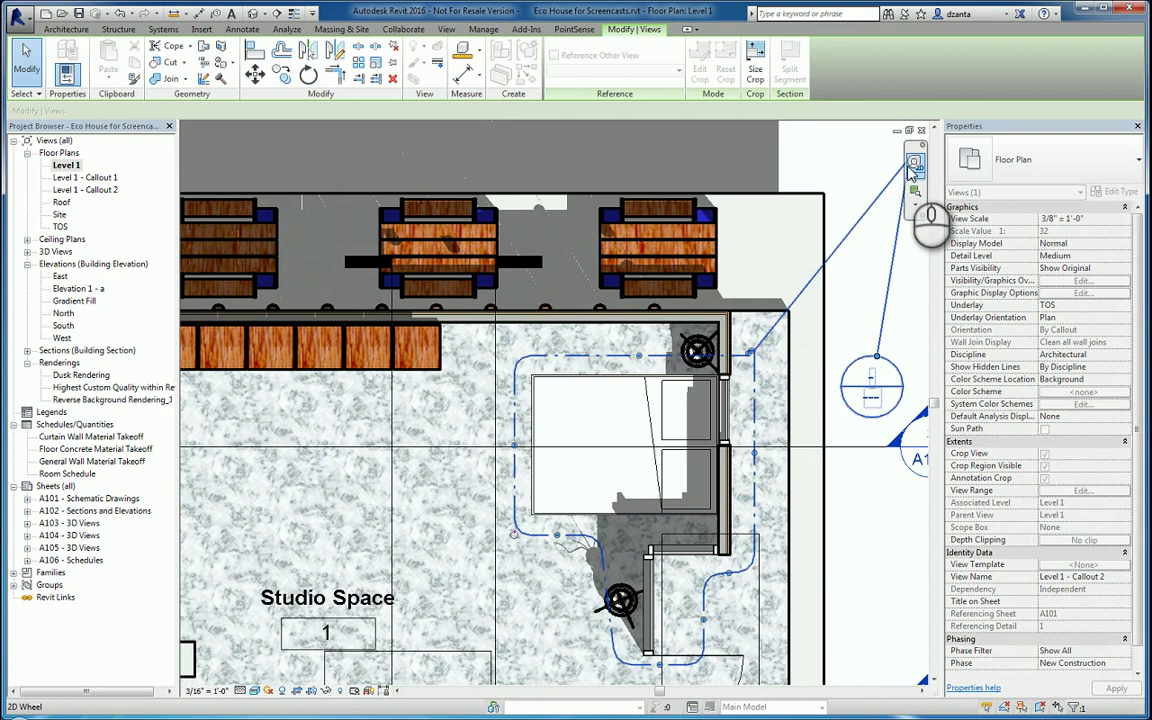
pyautogui.moveTo(921, 171); pyautogui.dragTo(805, 256, button='middle')
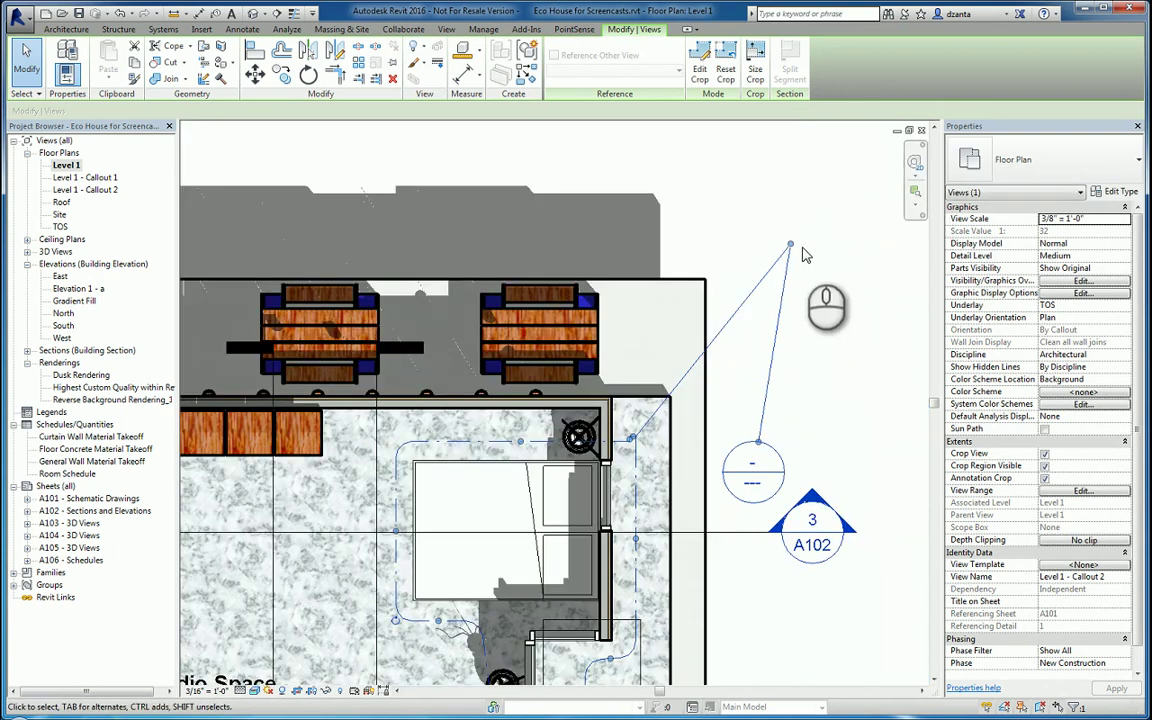
pyautogui.moveTo(792, 249); pyautogui.dragTo(735, 474)
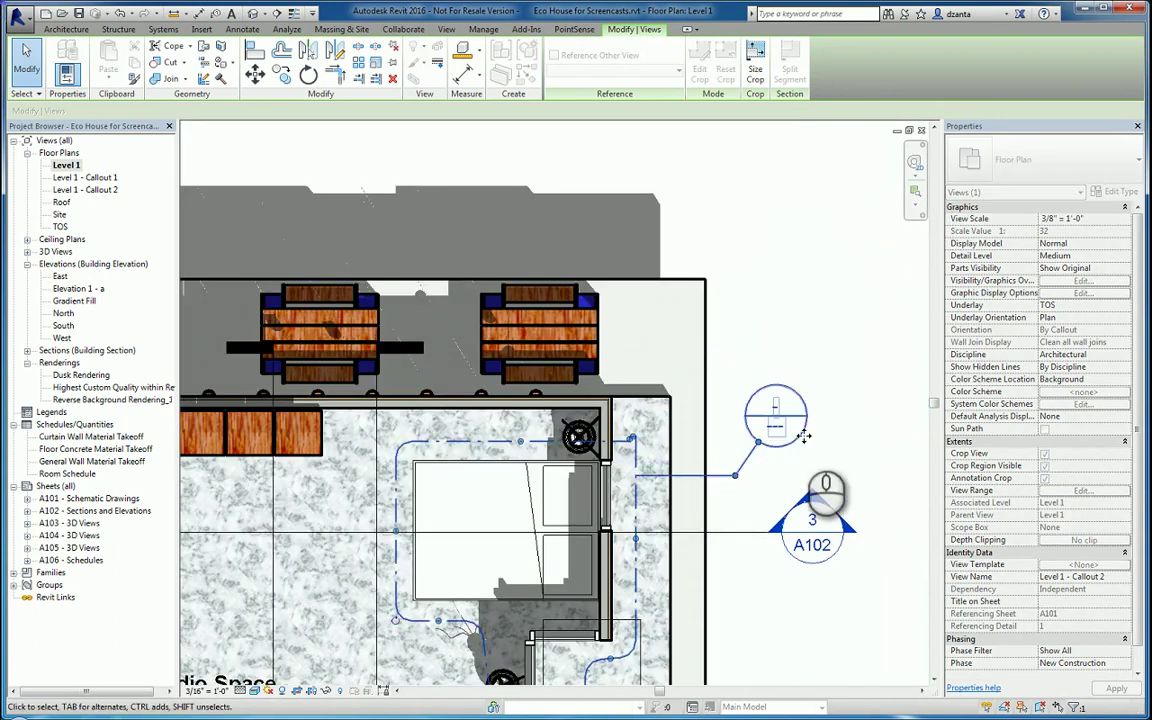
# Step: Open the bed callout's view from its head, examine the irregular crop, and close the view
pyautogui.doubleClick(800, 432)
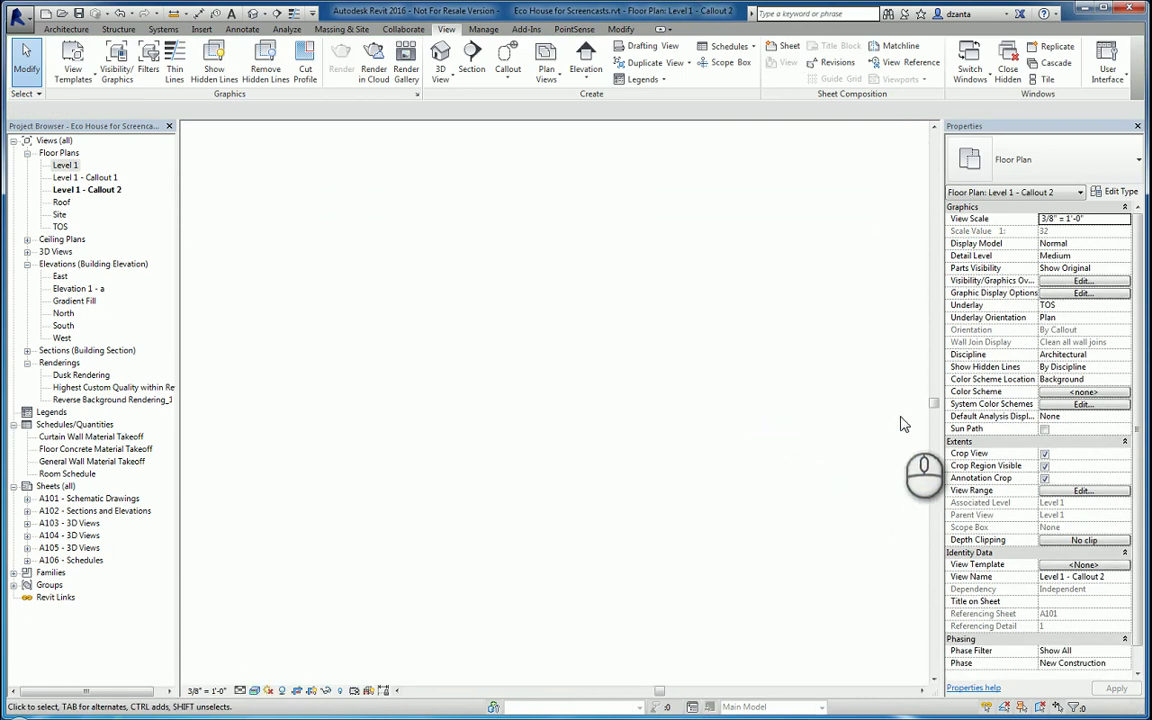
pyautogui.moveTo(751, 302); pyautogui.dragTo(741, 523, button='middle')
pyautogui.scroll(3, 660, 450)
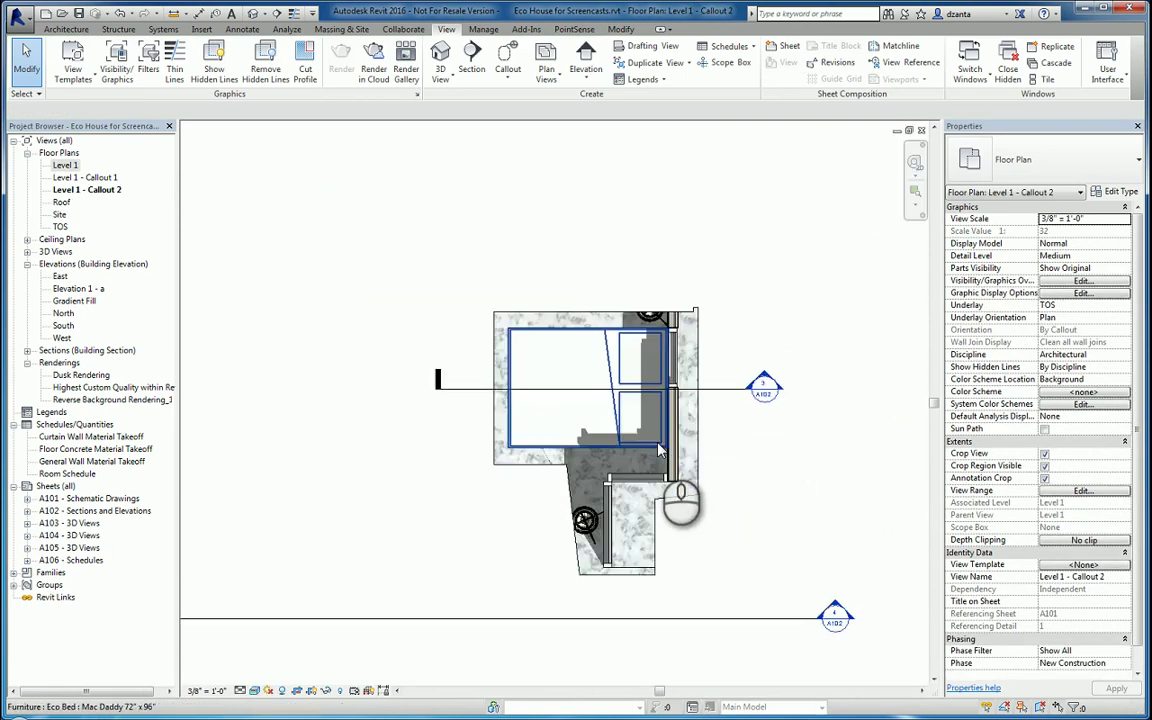
pyautogui.click(921, 130)
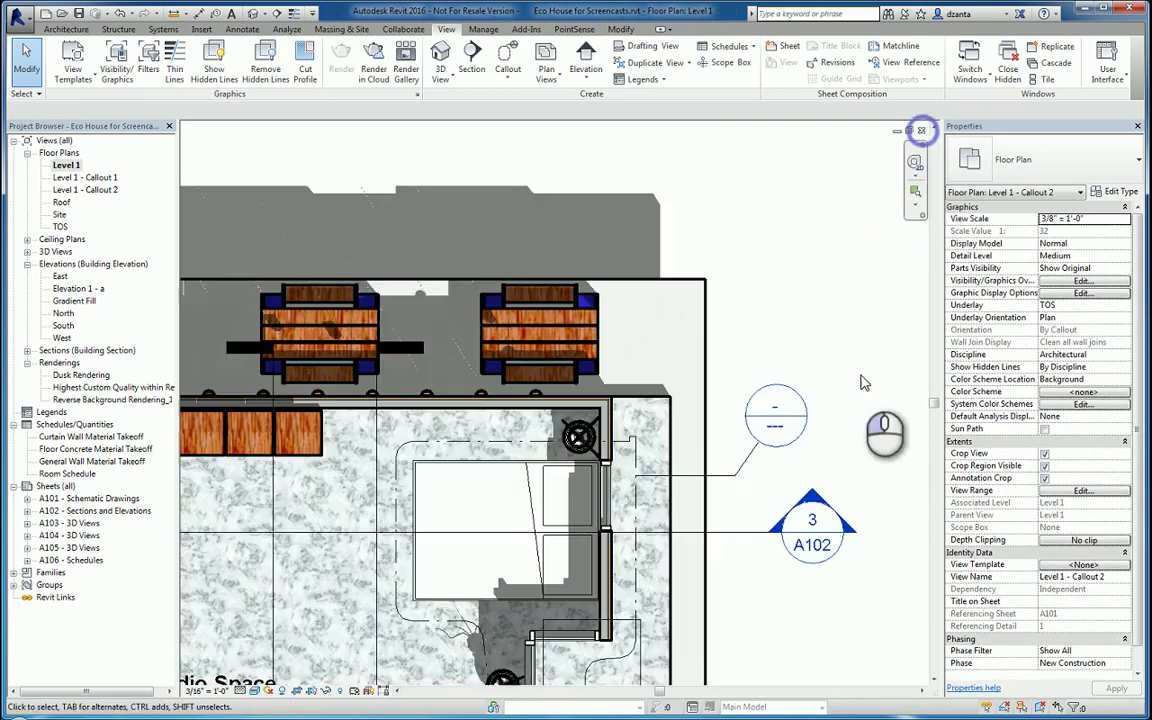
# Step: Open the bed callout's boundary sketch on the Level 1 plan for editing, and finish the sketch
pyautogui.scroll(-2, 761, 458)
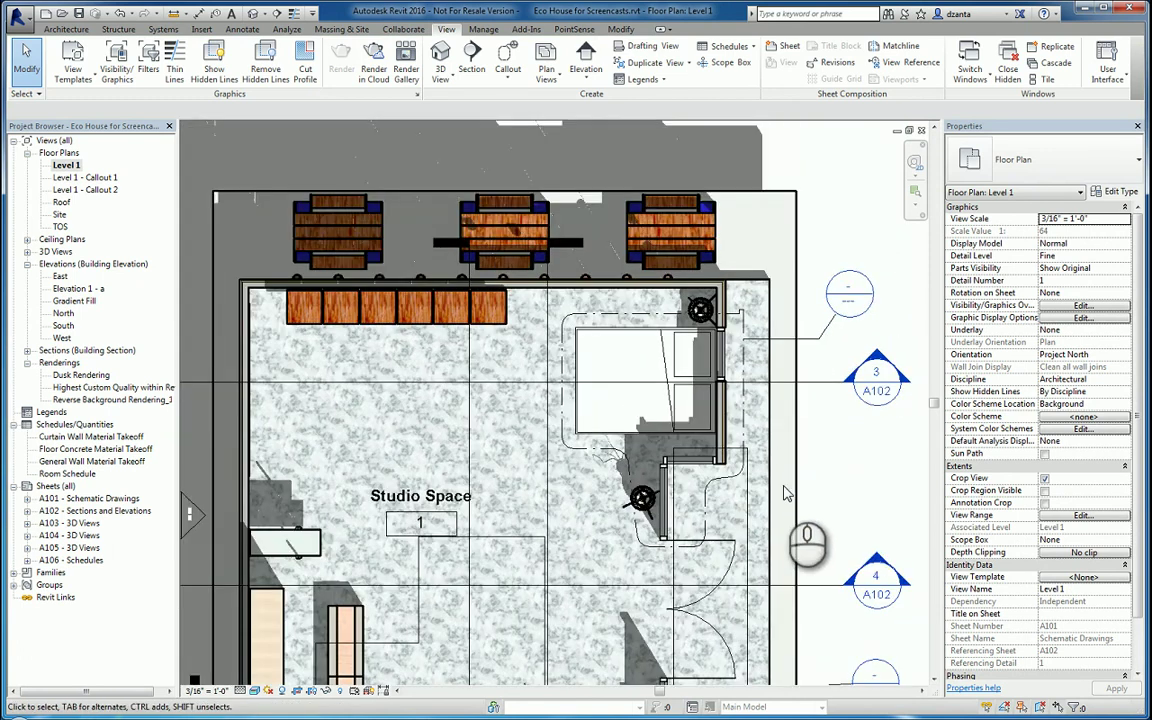
pyautogui.doubleClick(745, 413)
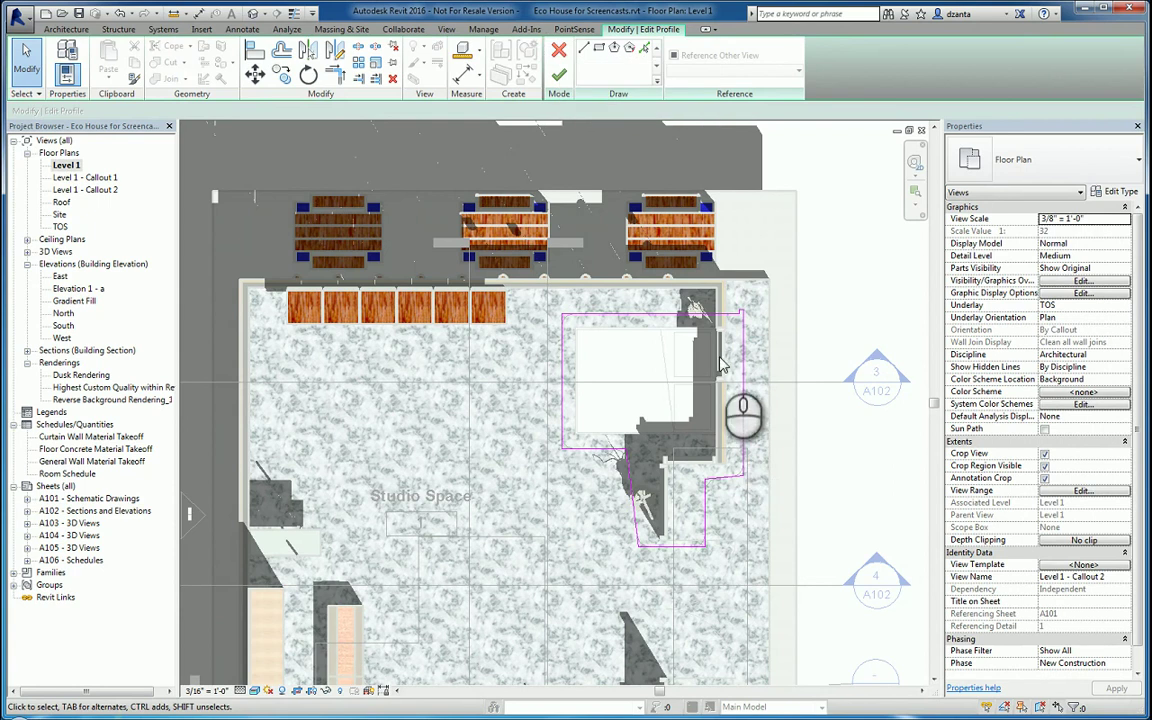
pyautogui.click(558, 75)
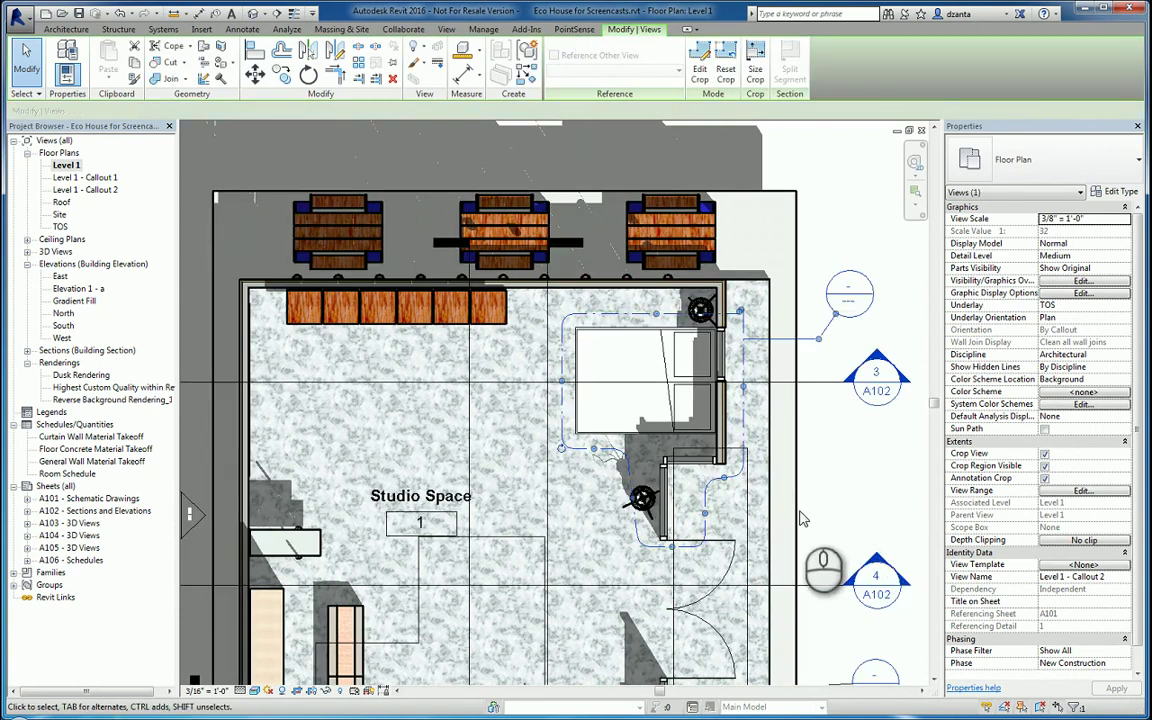
# Step: Edit the bathroom callout's boundary, sketching lines that notch out its southeast corner below the tub and beside the toilet
pyautogui.moveTo(800, 518); pyautogui.dragTo(722, 475, button='middle')
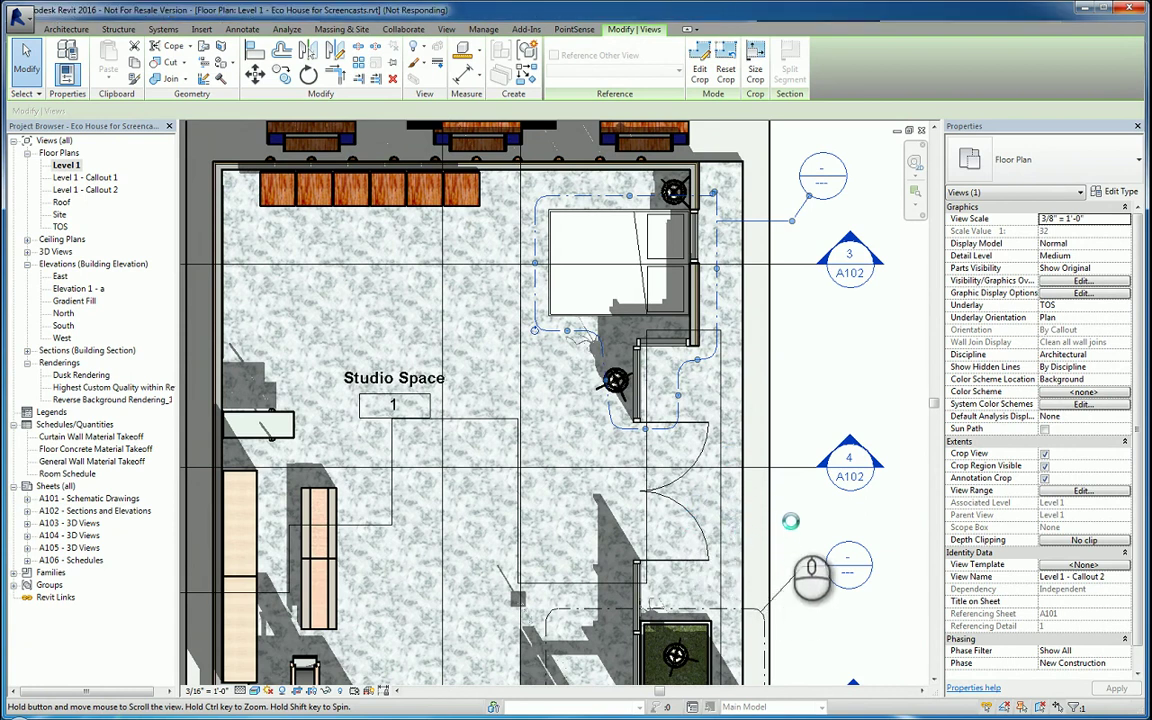
pyautogui.scroll(-5, 802, 528)
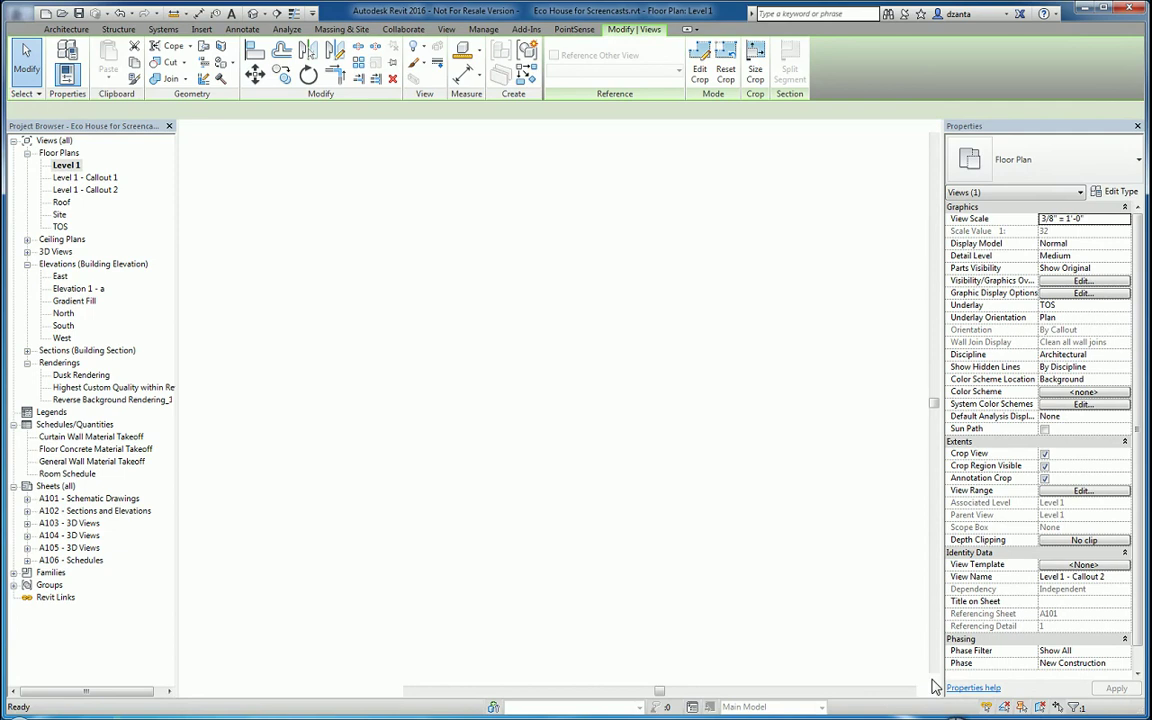
pyautogui.scroll(4, 700, 495)
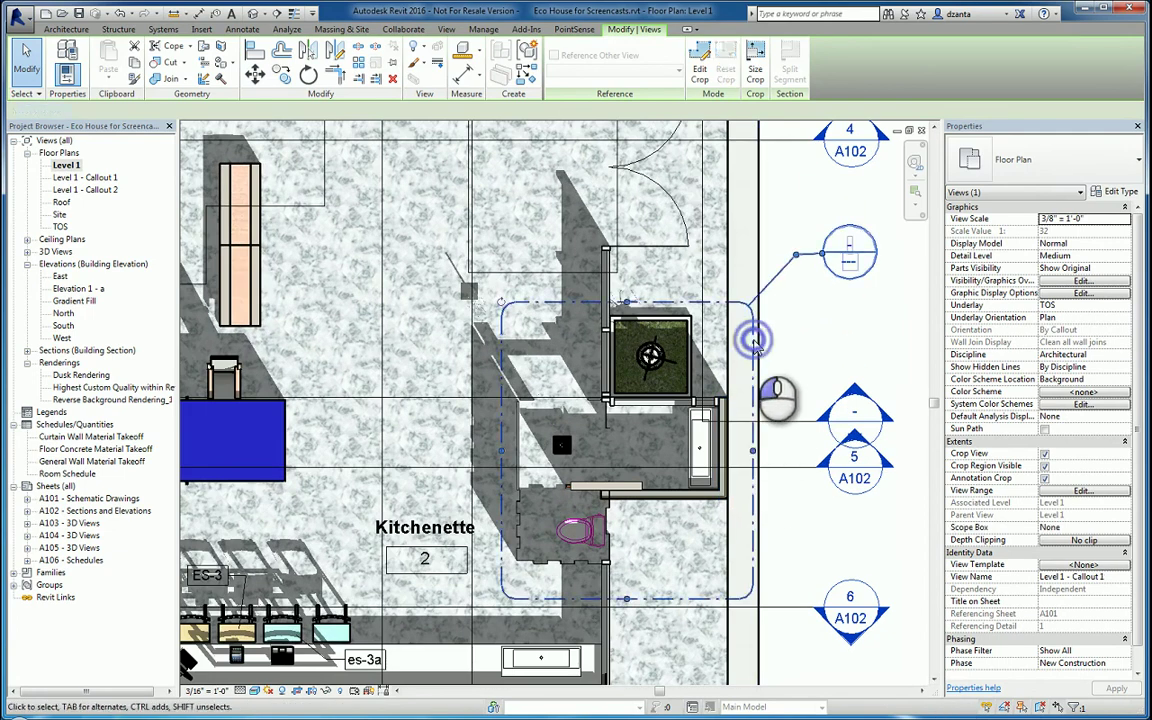
pyautogui.doubleClick(752, 348)
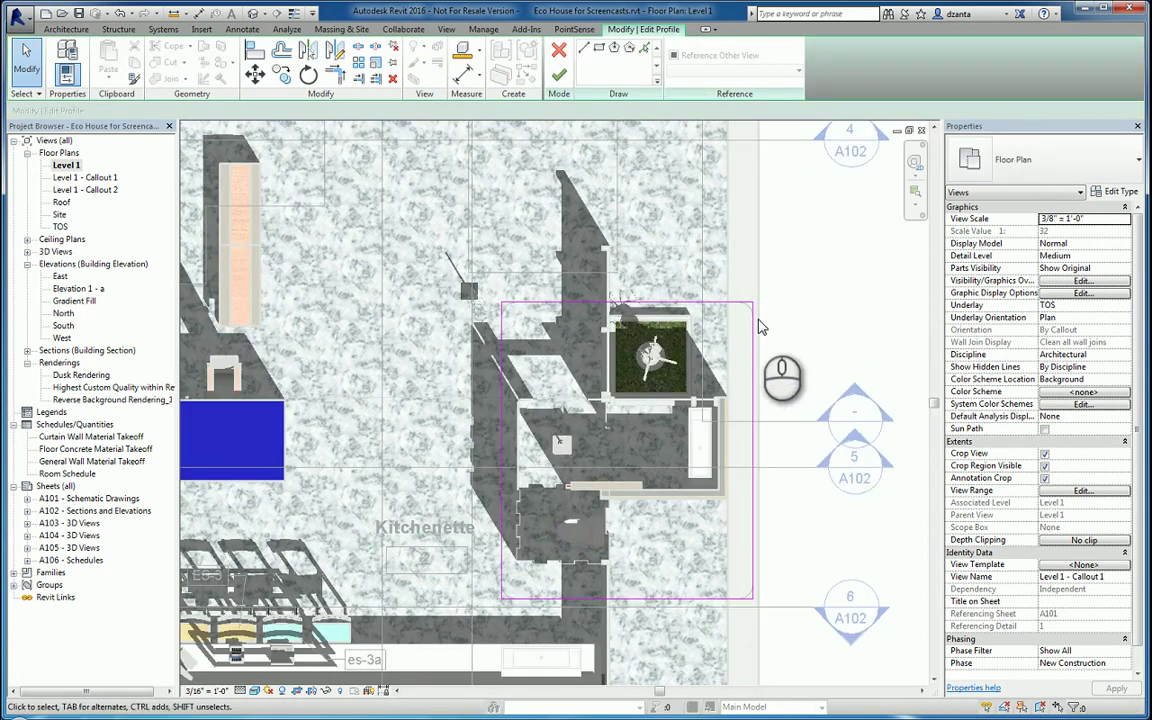
pyautogui.click(586, 51)
pyautogui.click(759, 517)
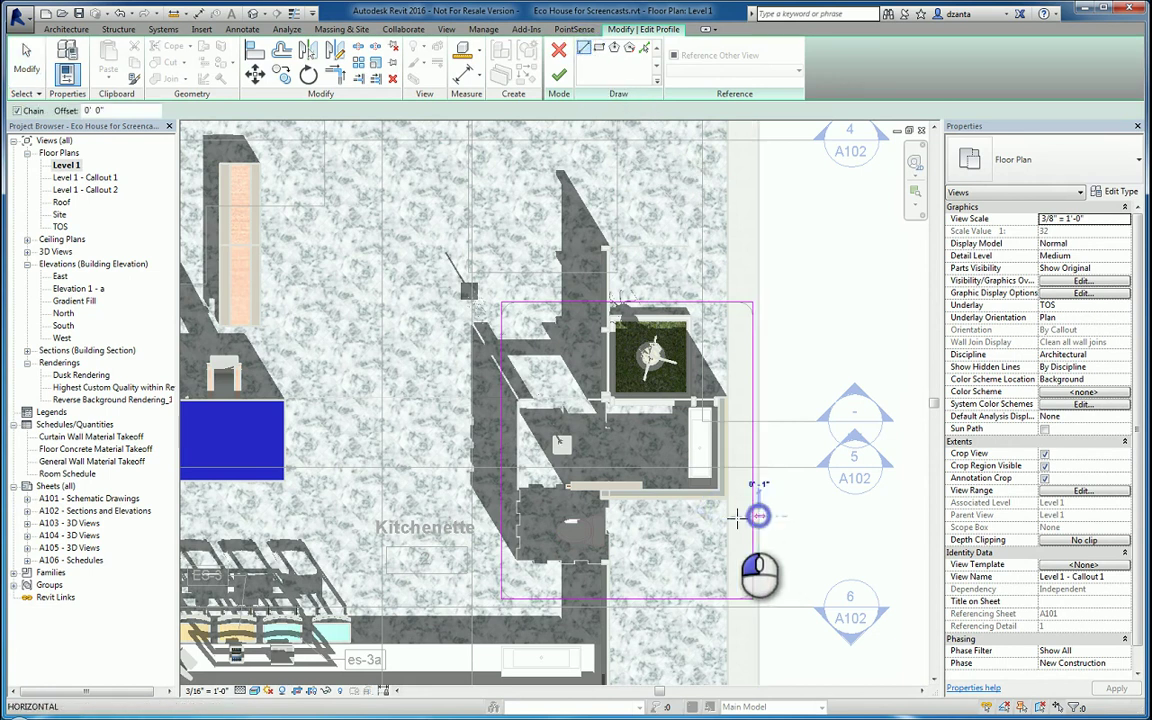
pyautogui.click(652, 517)
pyautogui.click(645, 597)
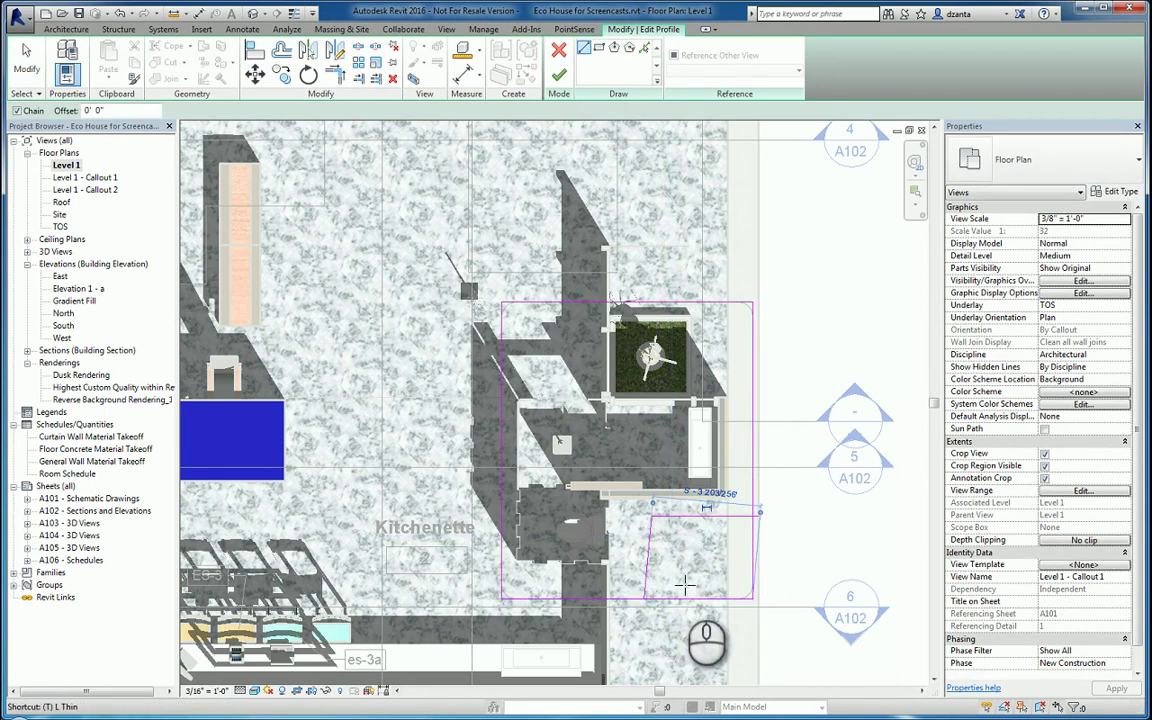
# Step: Trim the leftover boundary segments around the notched corner, finish the bathroom callout's sketch, and deselect the callout
pyautogui.press('Escape')
pyautogui.press('Escape')
pyautogui.click(731, 519)
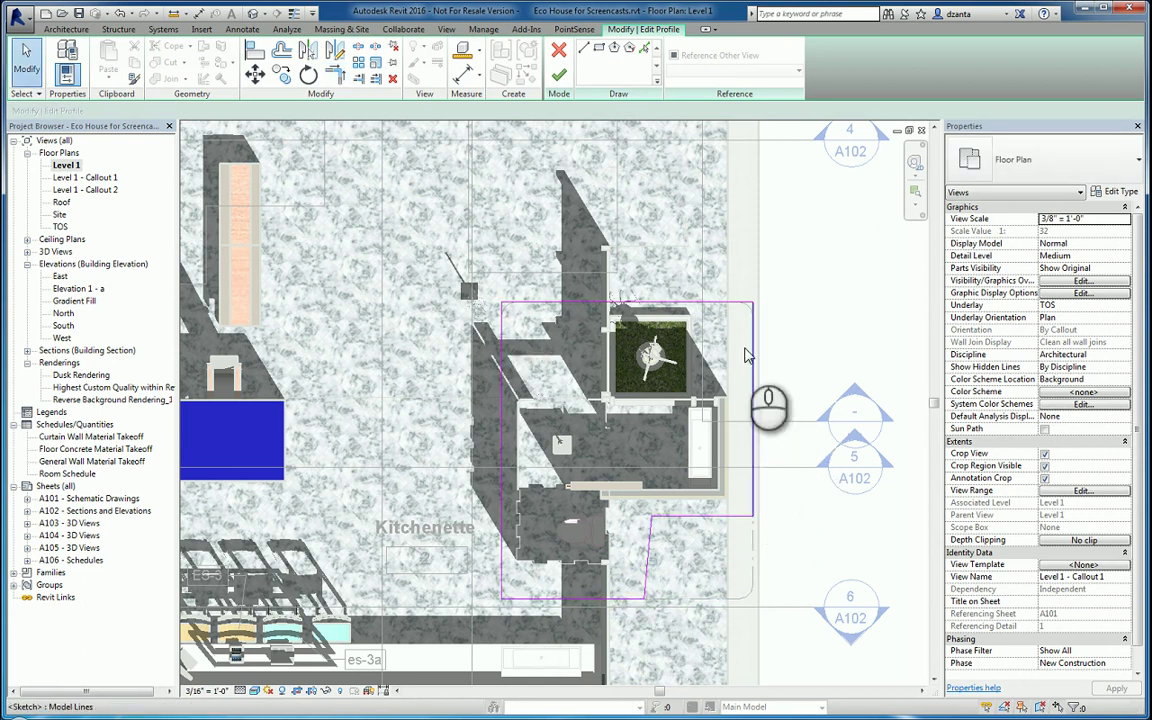
pyautogui.click(559, 50)
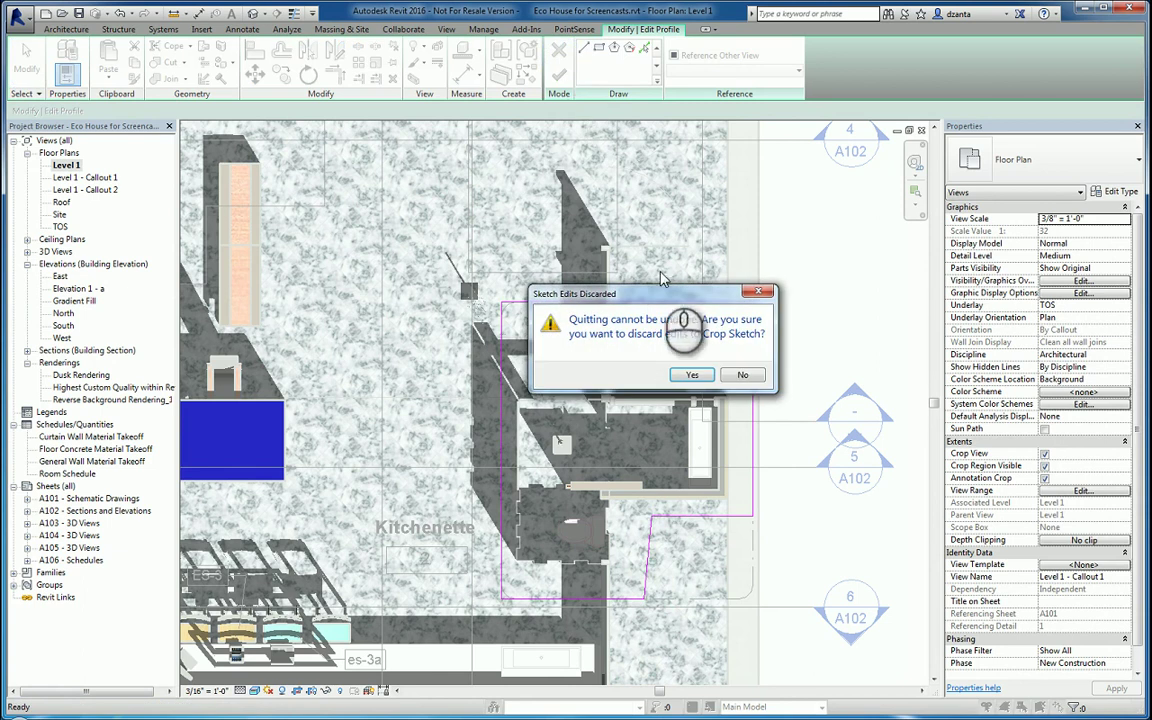
pyautogui.click(690, 374)
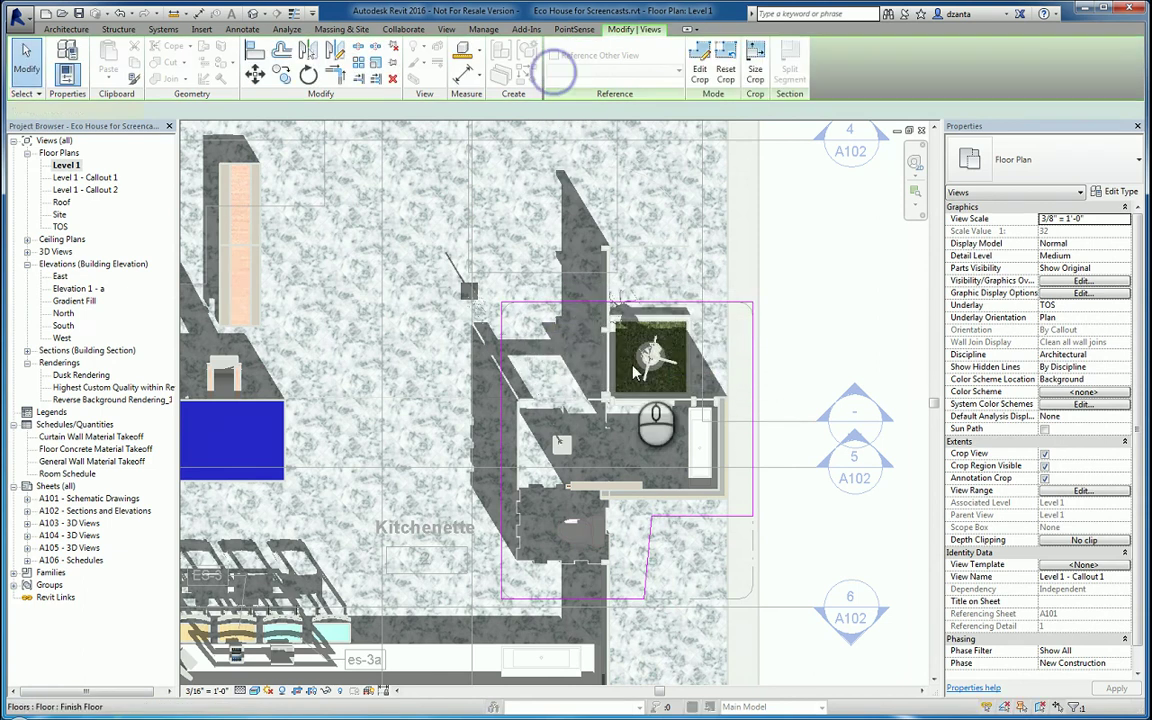
pyautogui.click(781, 408)
# Step: Open the bathroom callout's view to examine its notched crop, and return to the Level 1 plan
pyautogui.doubleClick(843, 262)
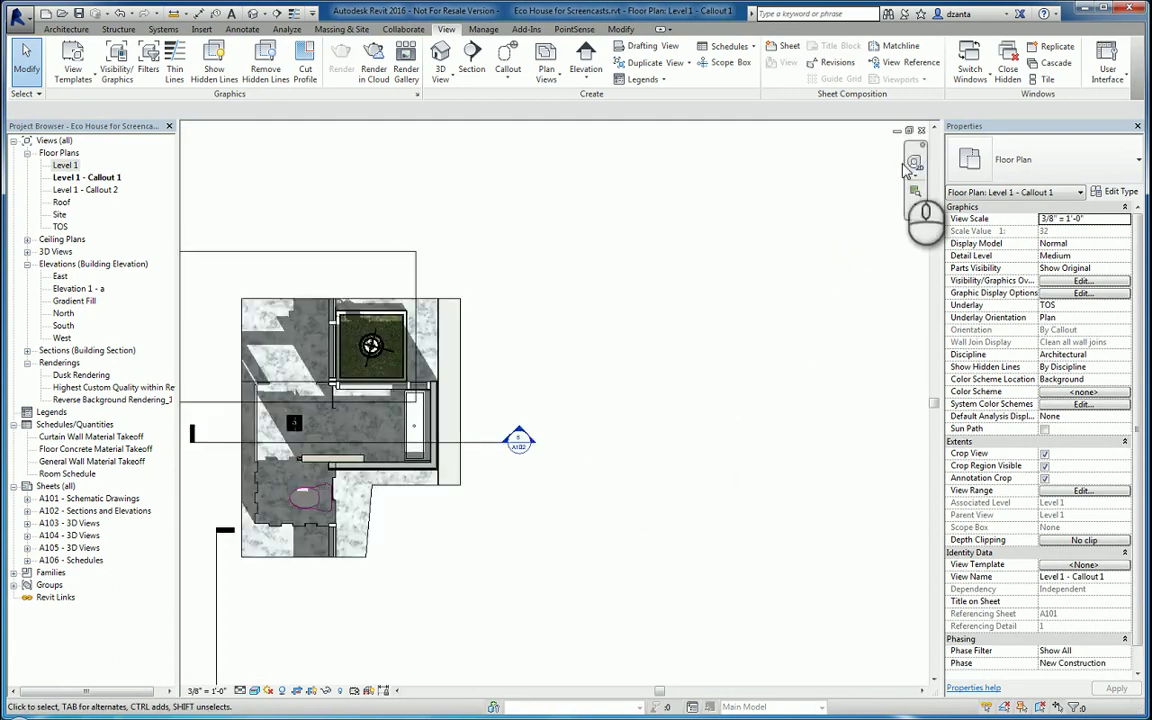
pyautogui.click(921, 131)
pyautogui.scroll(-2, 811, 346)
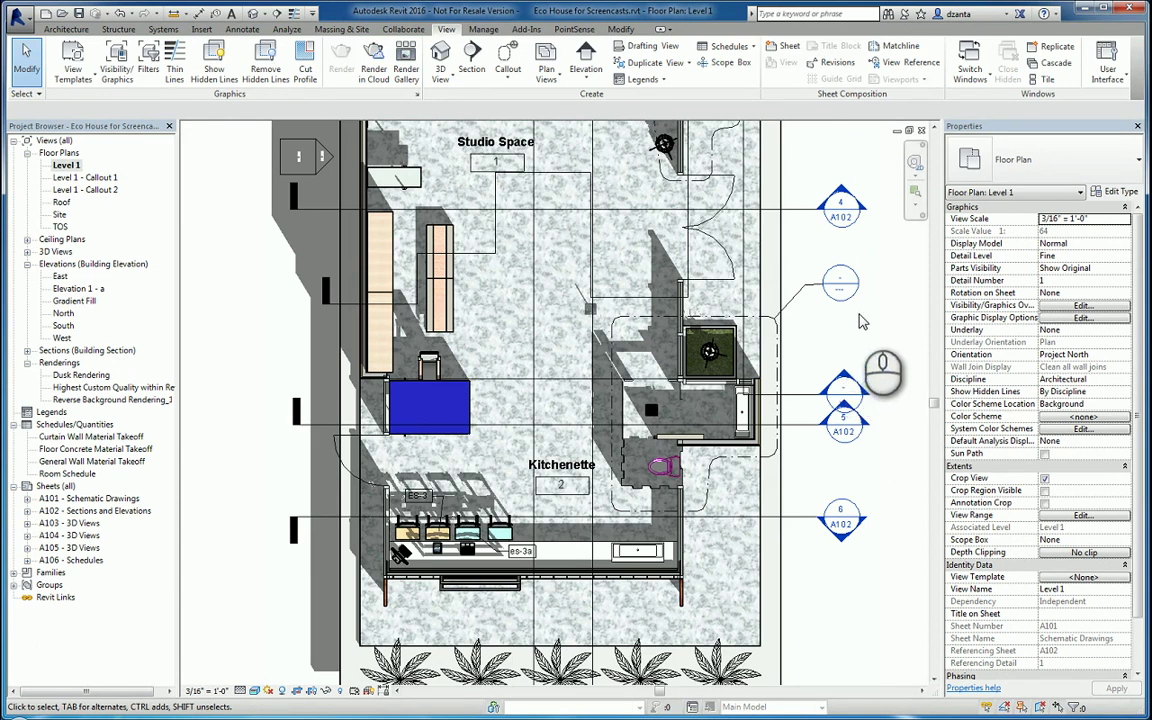
# Step: Place a rectangular callout that references a new drafting view around the desk on the west wall of the Studio Space
pyautogui.moveTo(862, 321); pyautogui.dragTo(821, 398, button='middle')
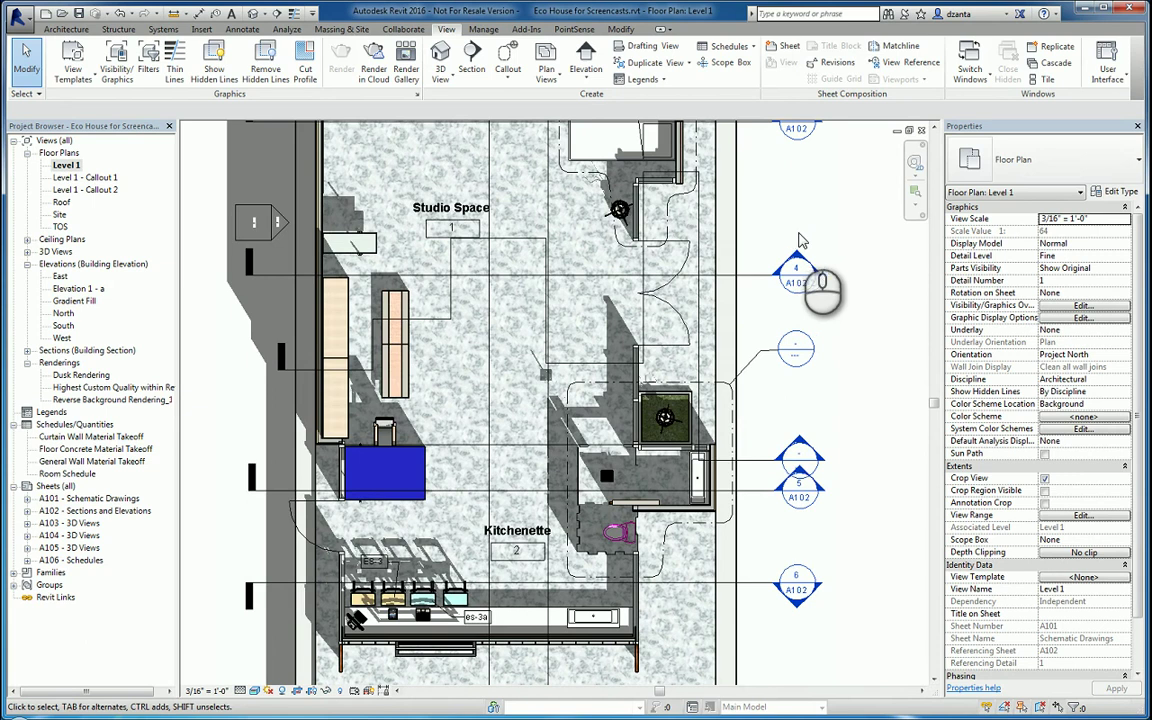
pyautogui.moveTo(835, 263); pyautogui.dragTo(842, 318, button='middle')
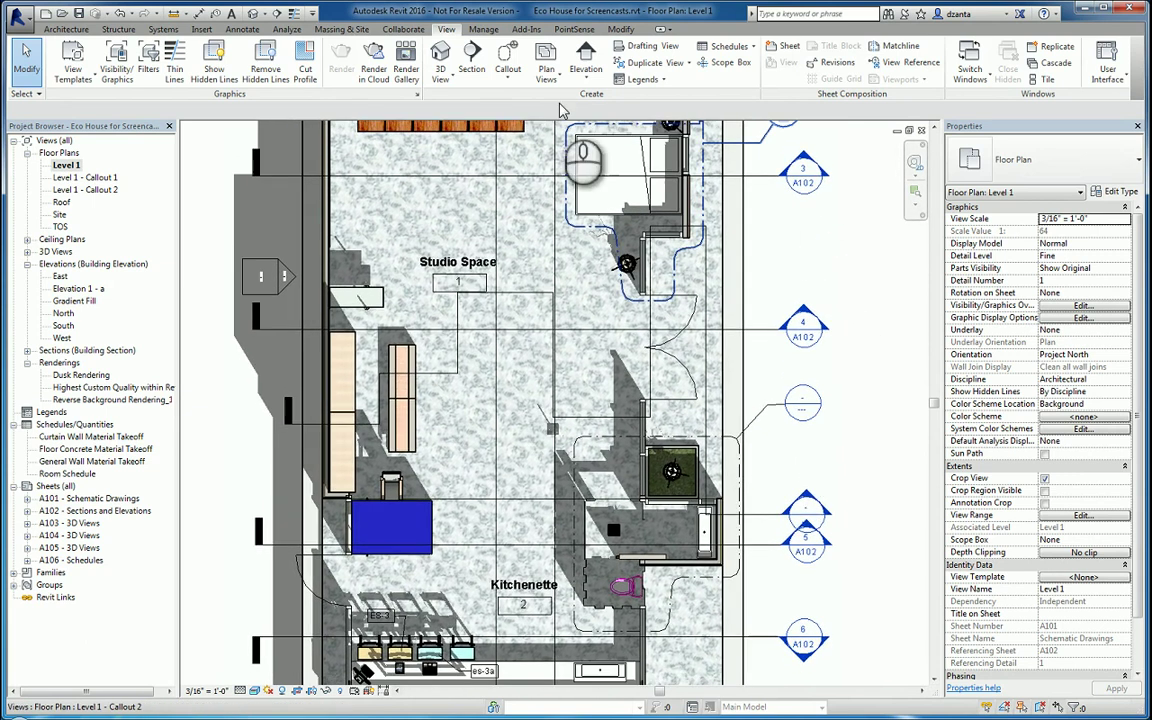
pyautogui.click(507, 74)
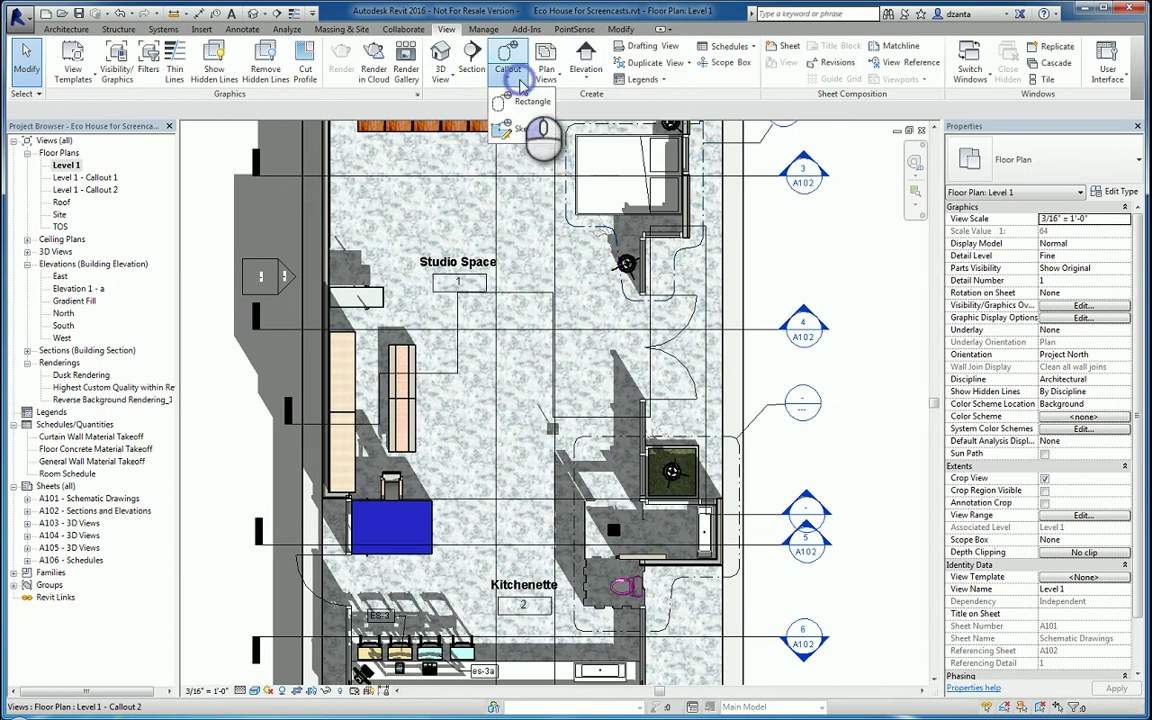
pyautogui.click(527, 103)
pyautogui.scroll(5, 445, 367)
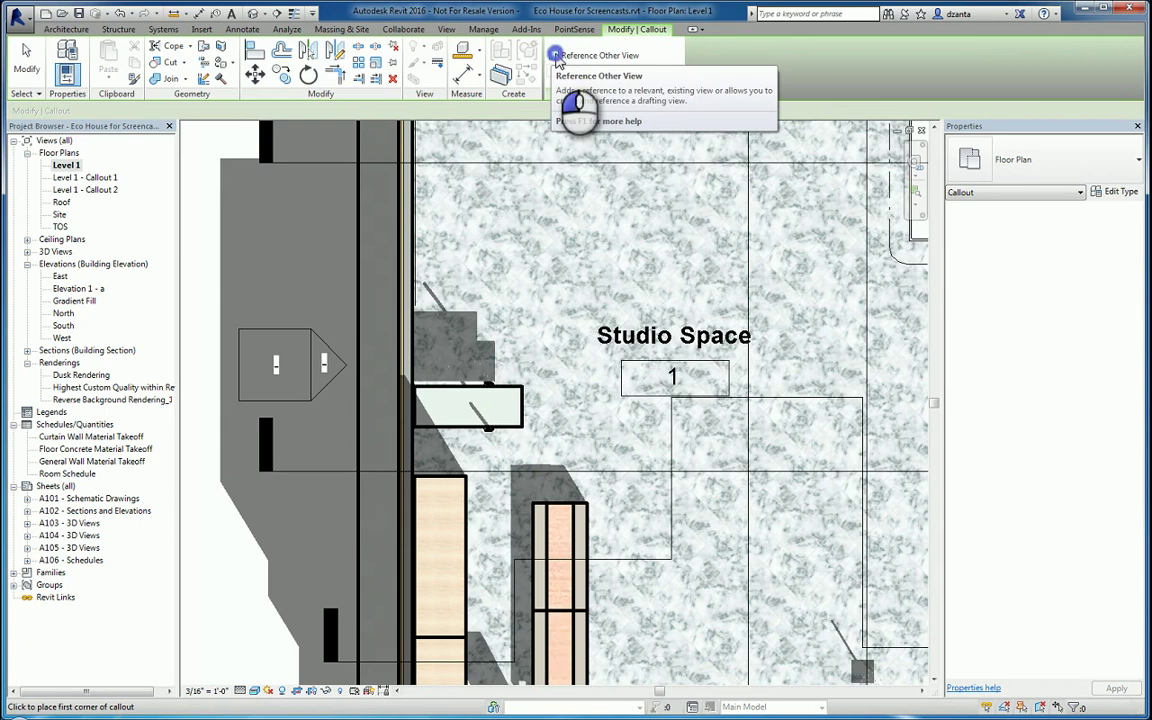
pyautogui.click(556, 57)
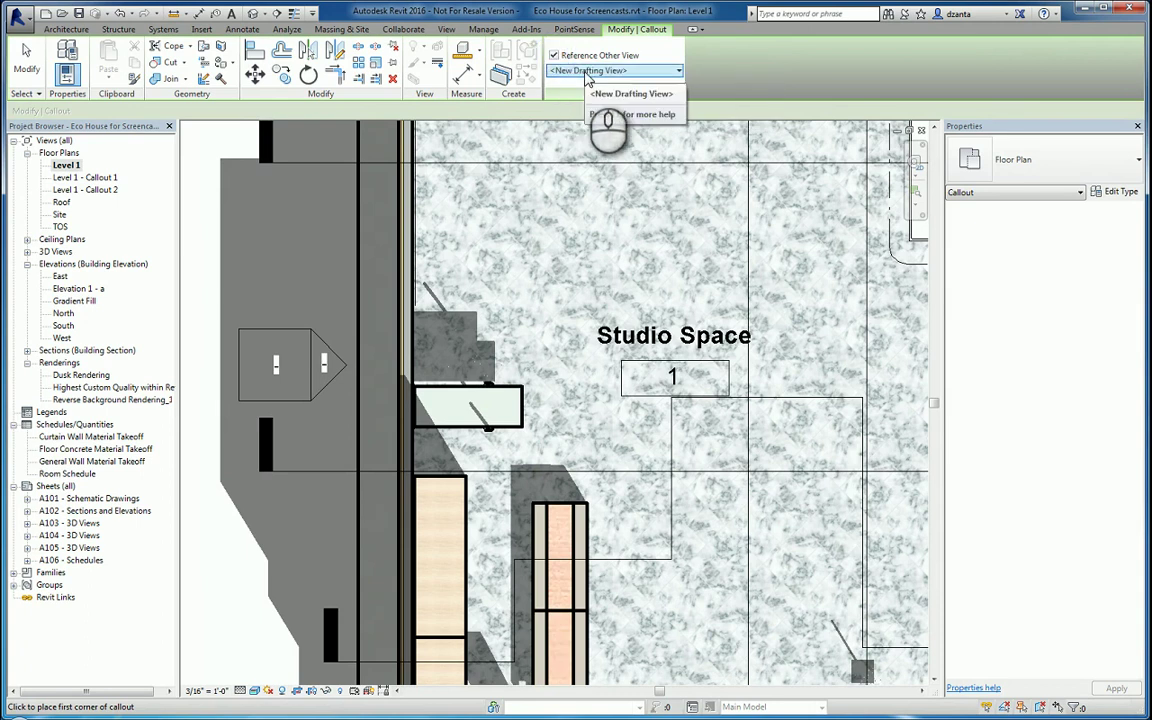
pyautogui.click(376, 350)
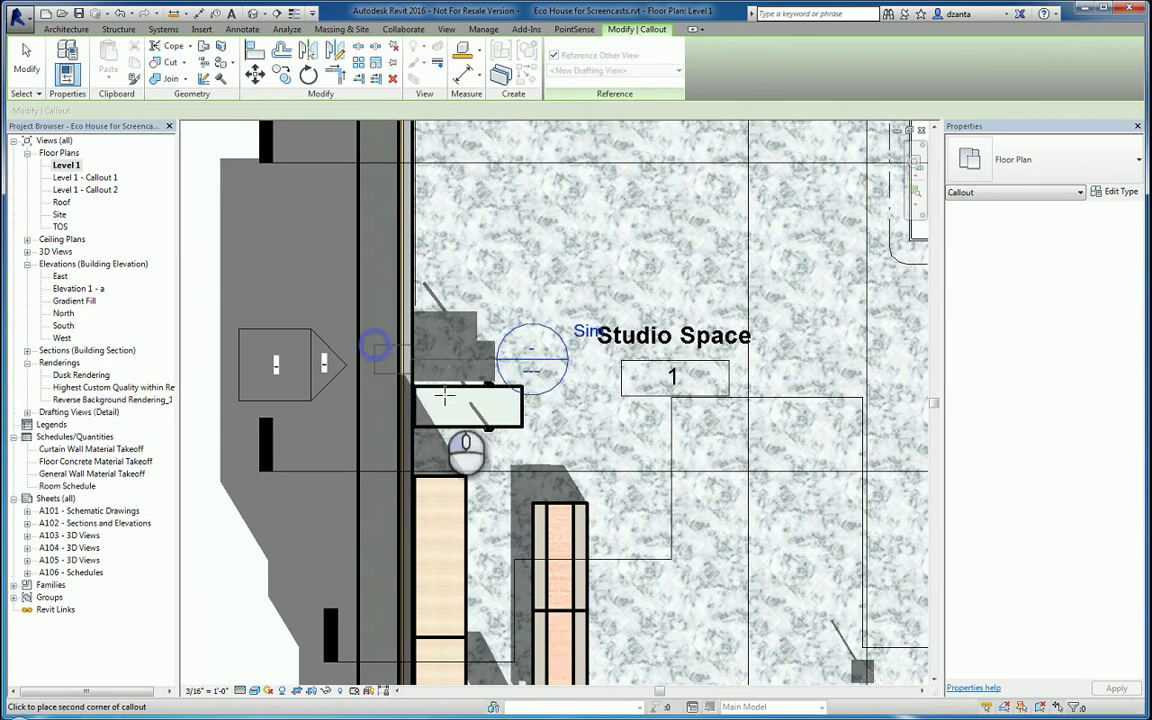
pyautogui.click(563, 455)
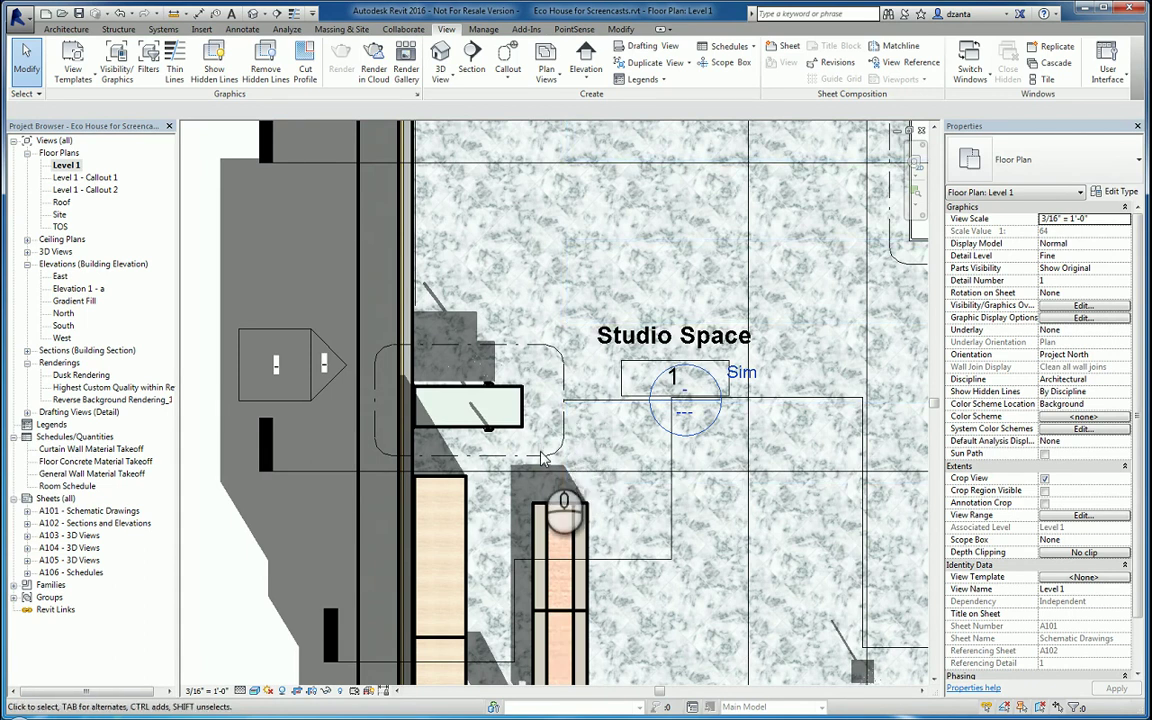
# Step: Move the desk callout's head outside the west wall, adjust its leader above the elevation marker, and deselect the callout
pyautogui.click(560, 400)
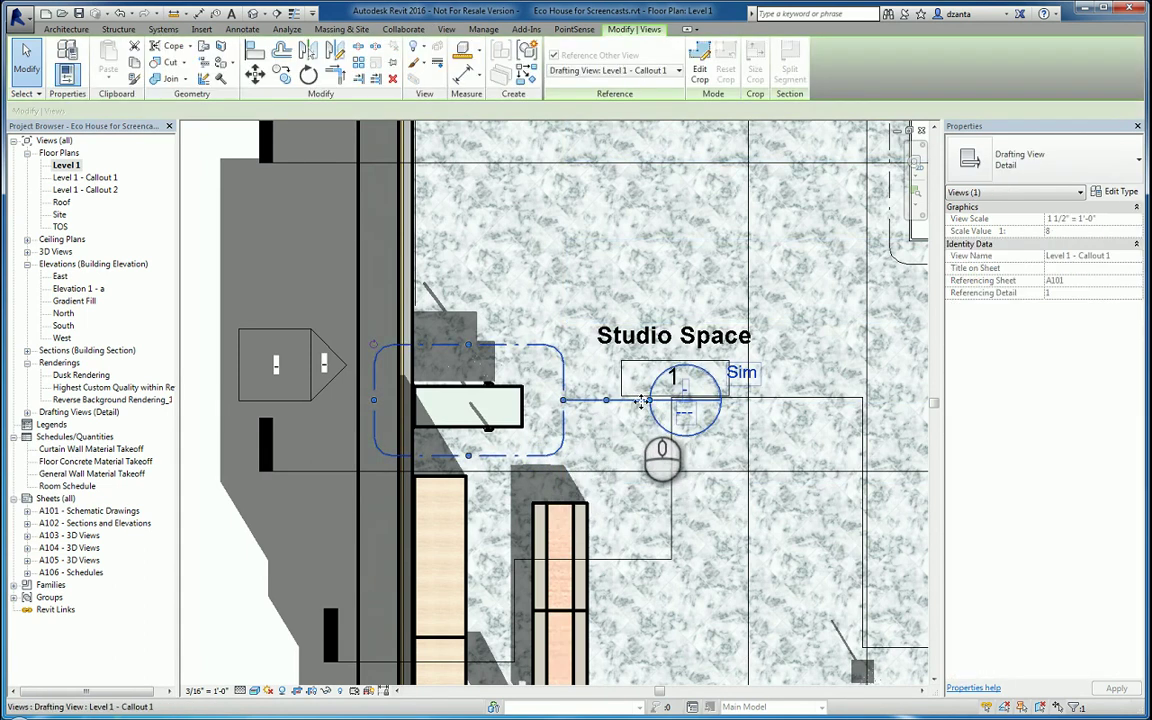
pyautogui.moveTo(640, 400); pyautogui.dragTo(252, 287)
pyautogui.scroll(-2, 820, 325)
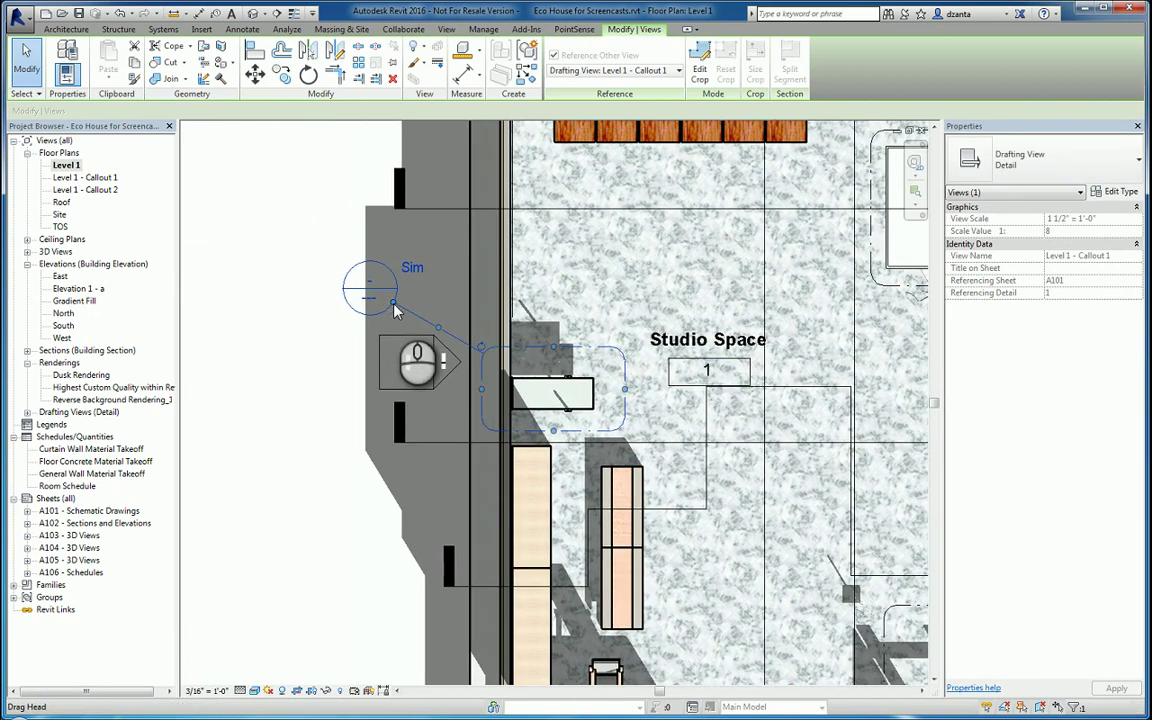
pyautogui.moveTo(395, 311)
pyautogui.mouseDown()
pyautogui.moveTo(332, 307)
pyautogui.moveTo(409, 336)
pyautogui.moveTo(410, 308)
pyautogui.mouseUp()
pyautogui.click(325, 340)
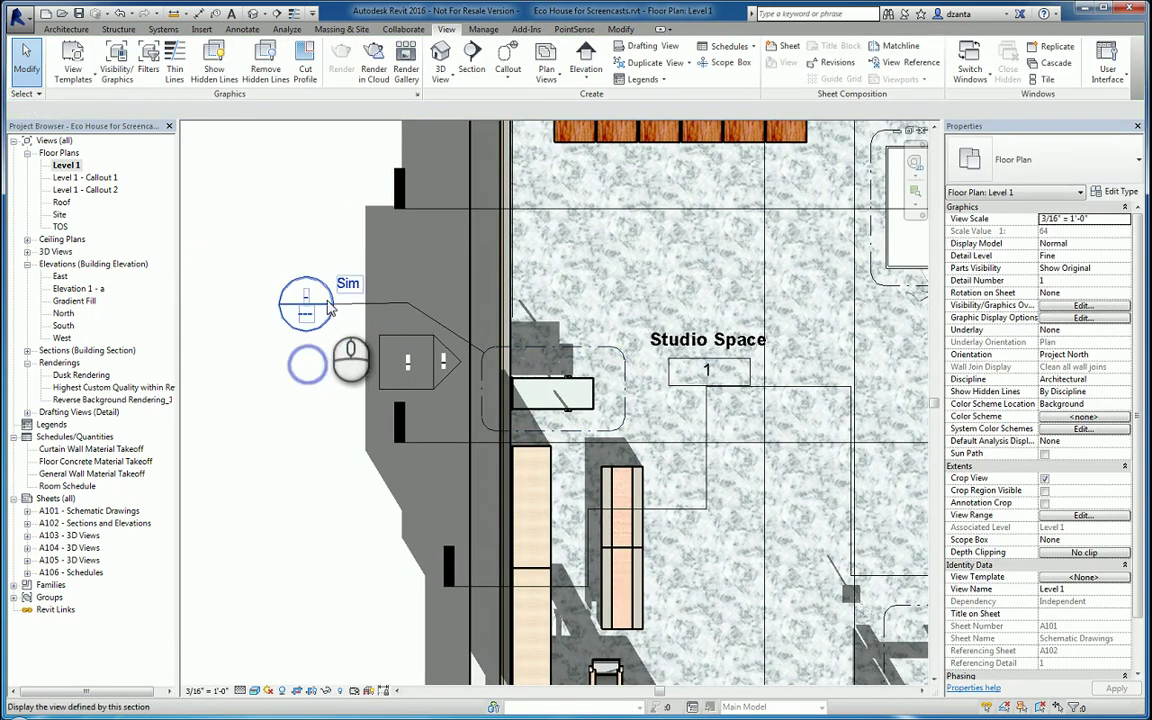
# Step: Open the drafting view referenced by the desk callout and rename it "desk blow up view"
pyautogui.doubleClick(307, 310)
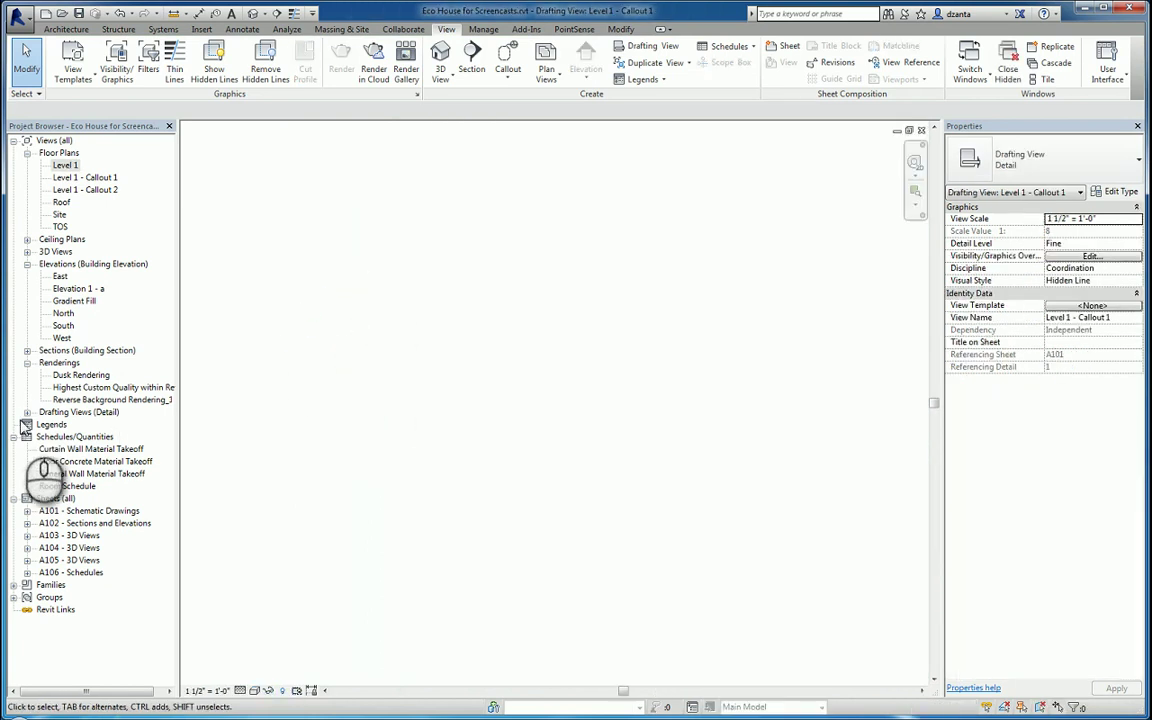
pyautogui.click(27, 412)
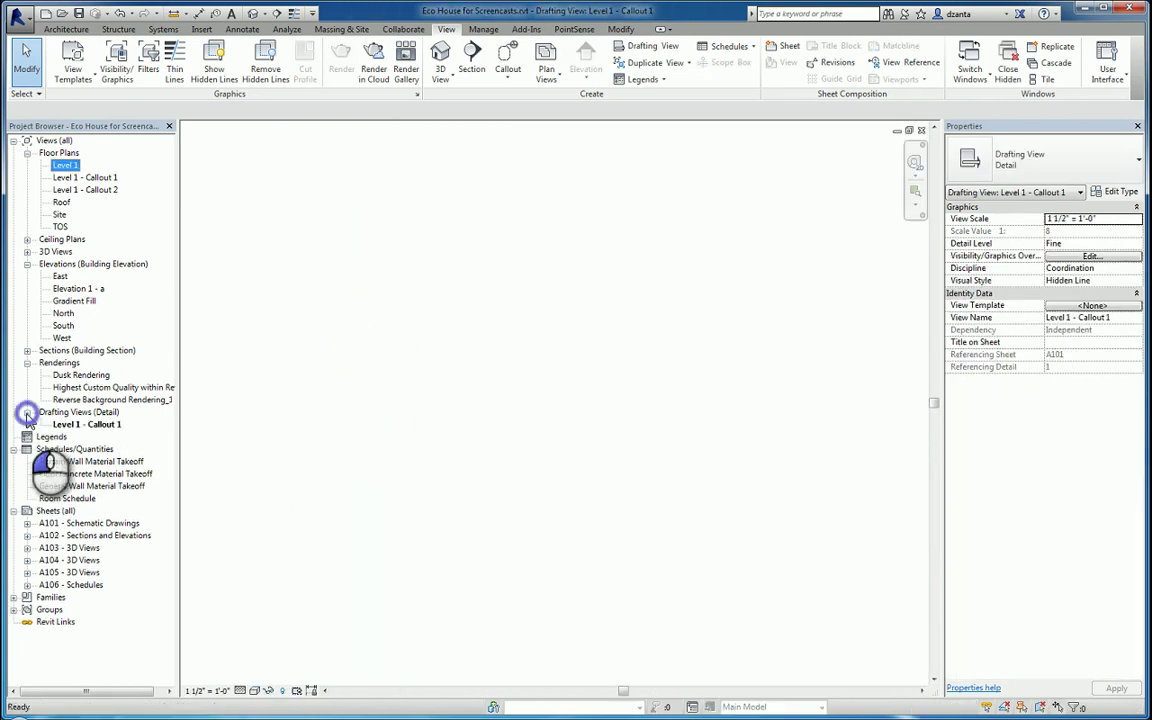
pyautogui.rightClick(112, 428)
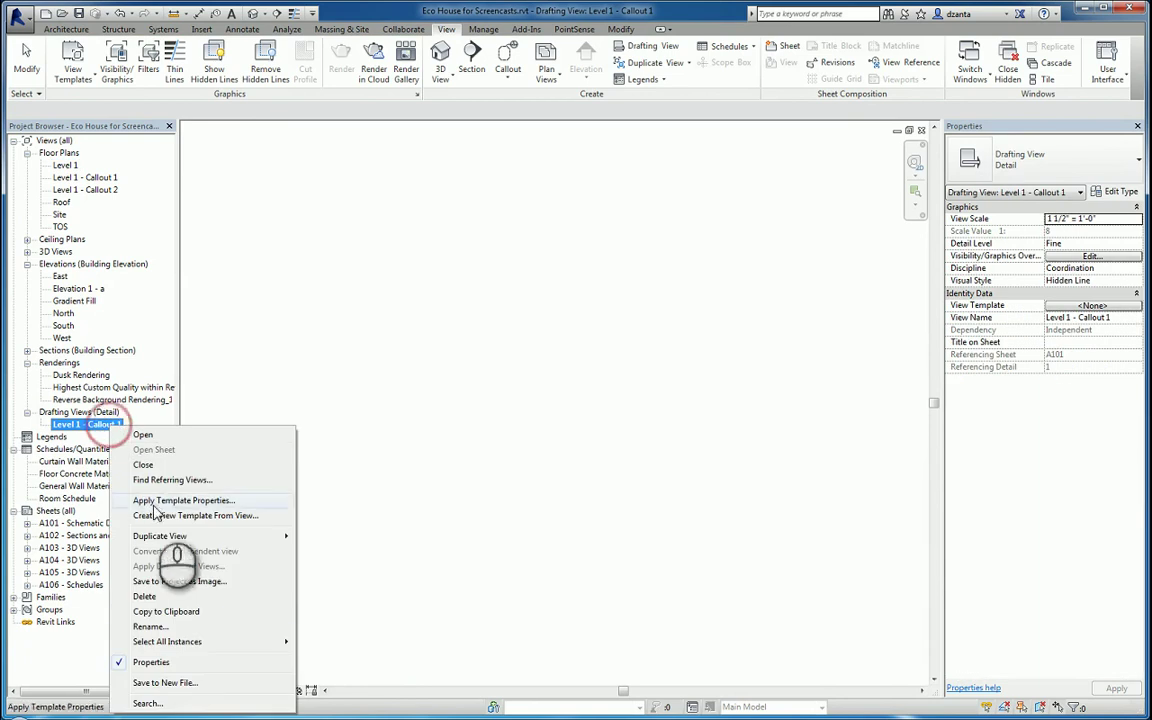
pyautogui.click(147, 624)
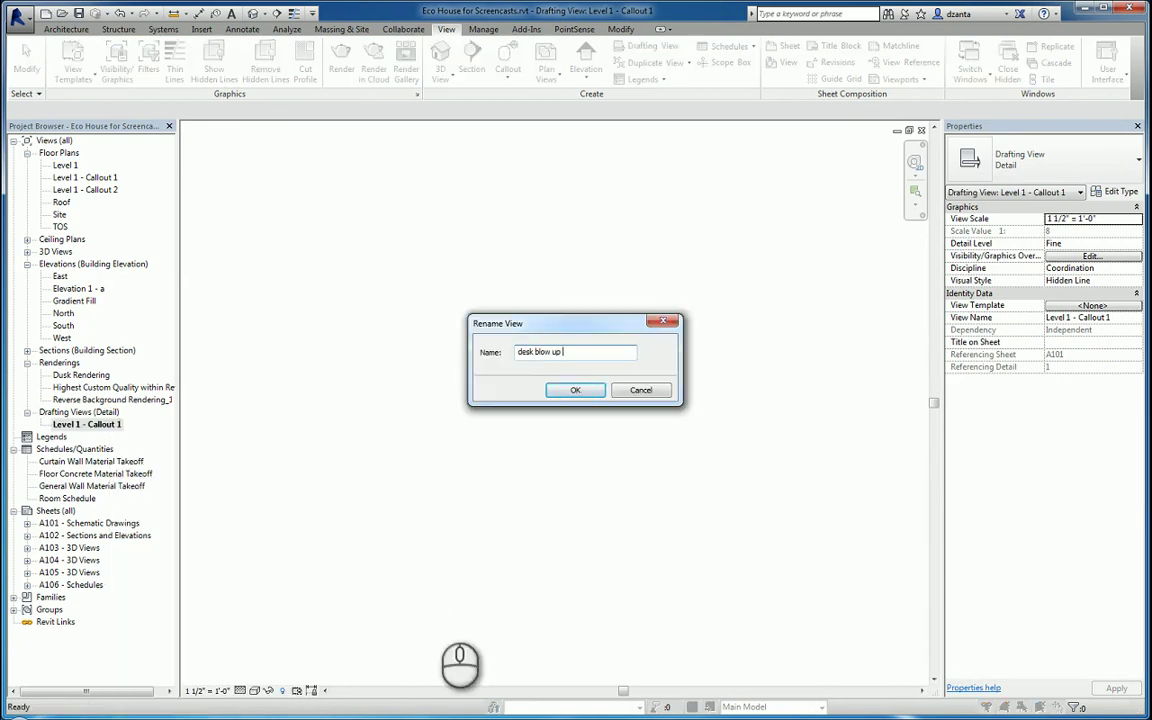
pyautogui.write('desk blow up view')
pyautogui.press('Return')
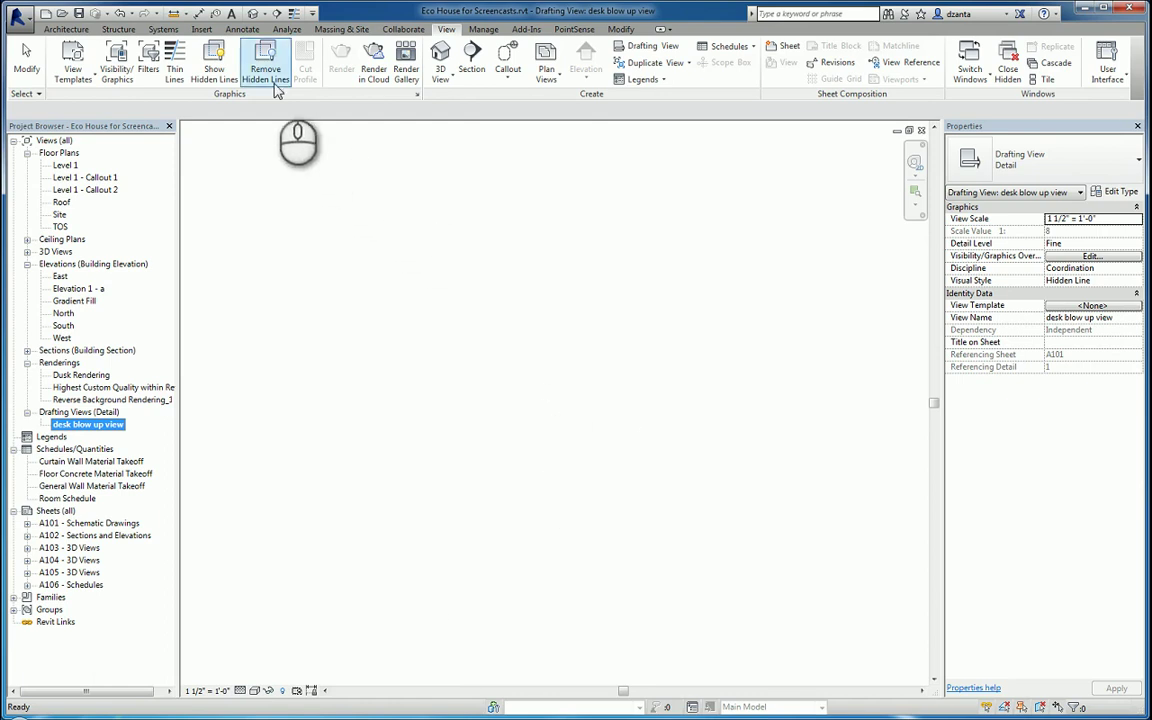
# Step: Draw two adjoining detail-line rectangles in the desk drafting view: a horizontal one and, at its west end, a vertical one about 1'-3" by 6'-2"
pyautogui.click(248, 29)
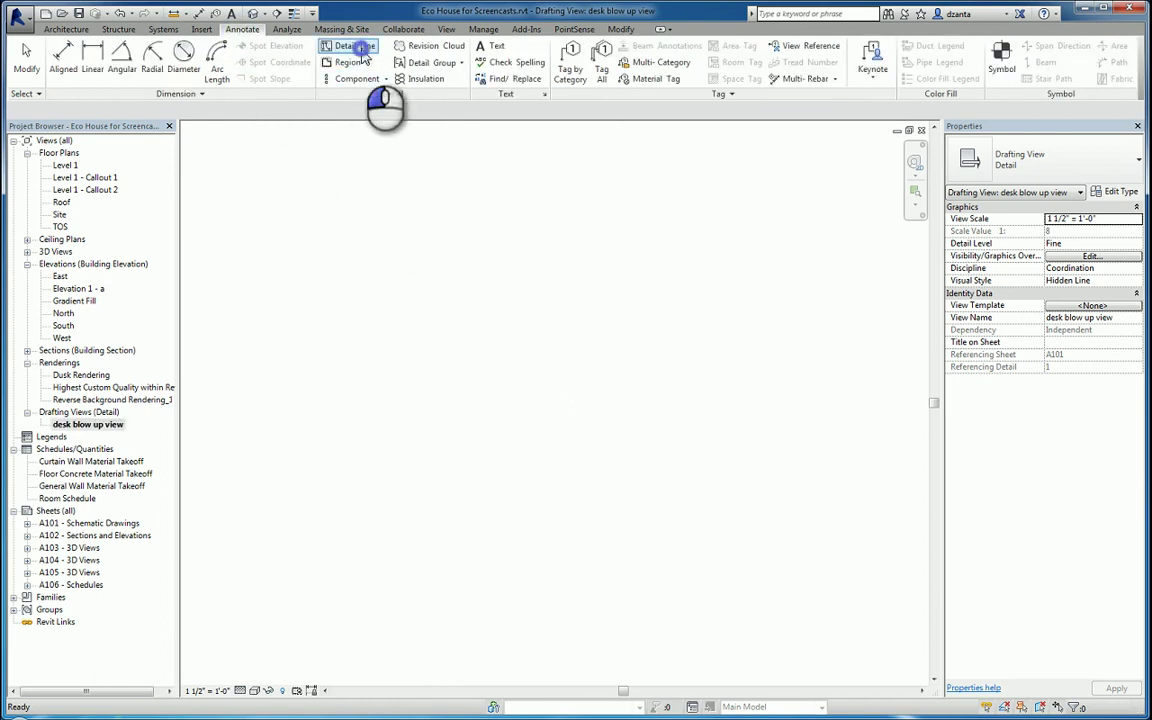
pyautogui.click(352, 46)
pyautogui.click(572, 50)
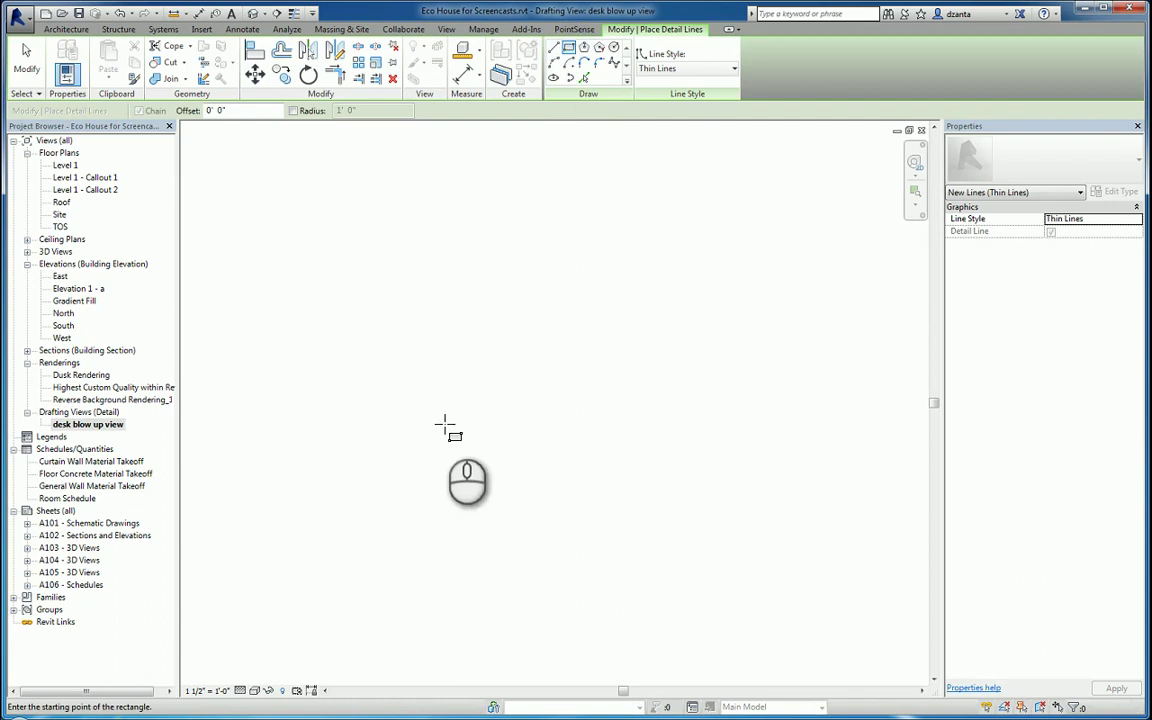
pyautogui.click(436, 425)
pyautogui.click(658, 387)
pyautogui.click(404, 295)
pyautogui.click(436, 500)
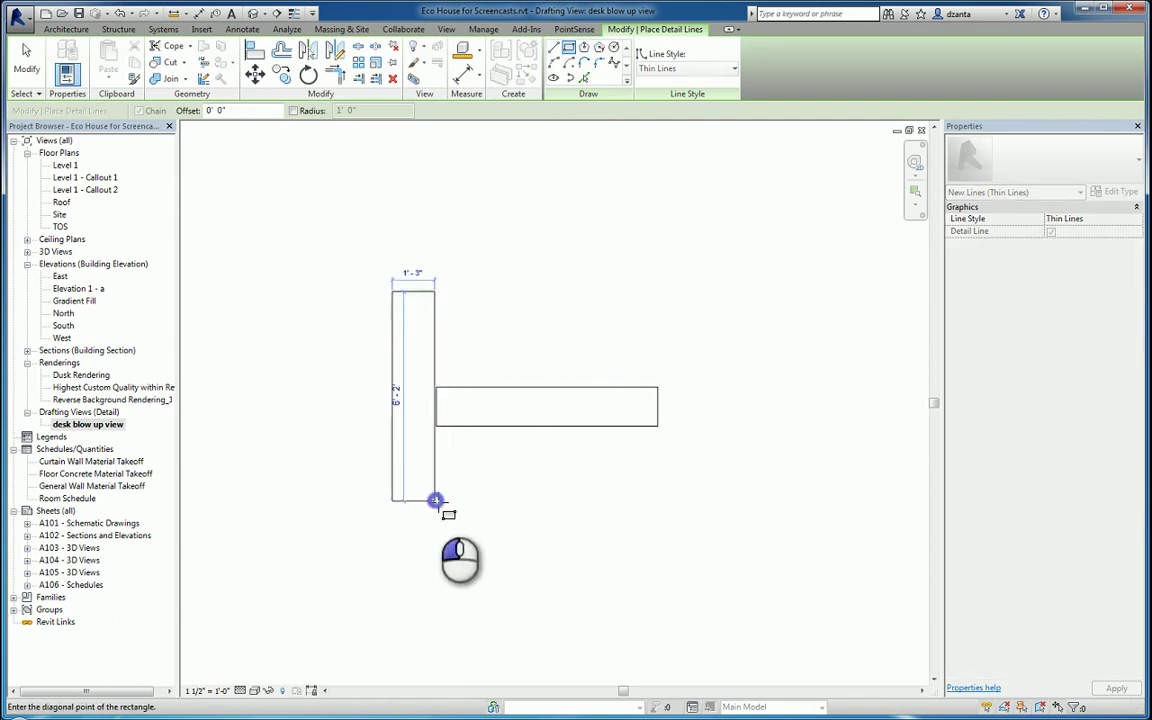
pyautogui.click(26, 60)
pyautogui.click(615, 292)
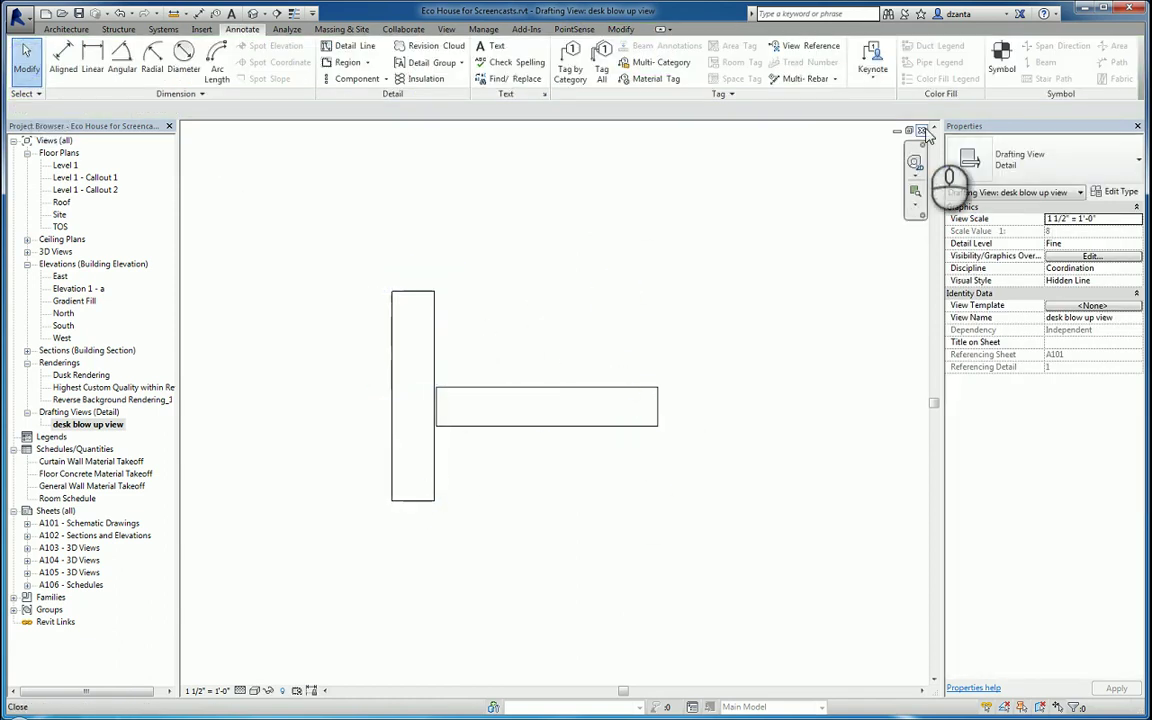
# Step: Close the desk drafting view, reopen it from its callout head on Level 1, and return to the plan to view all the callouts
pyautogui.click(921, 130)
pyautogui.doubleClick(311, 305)
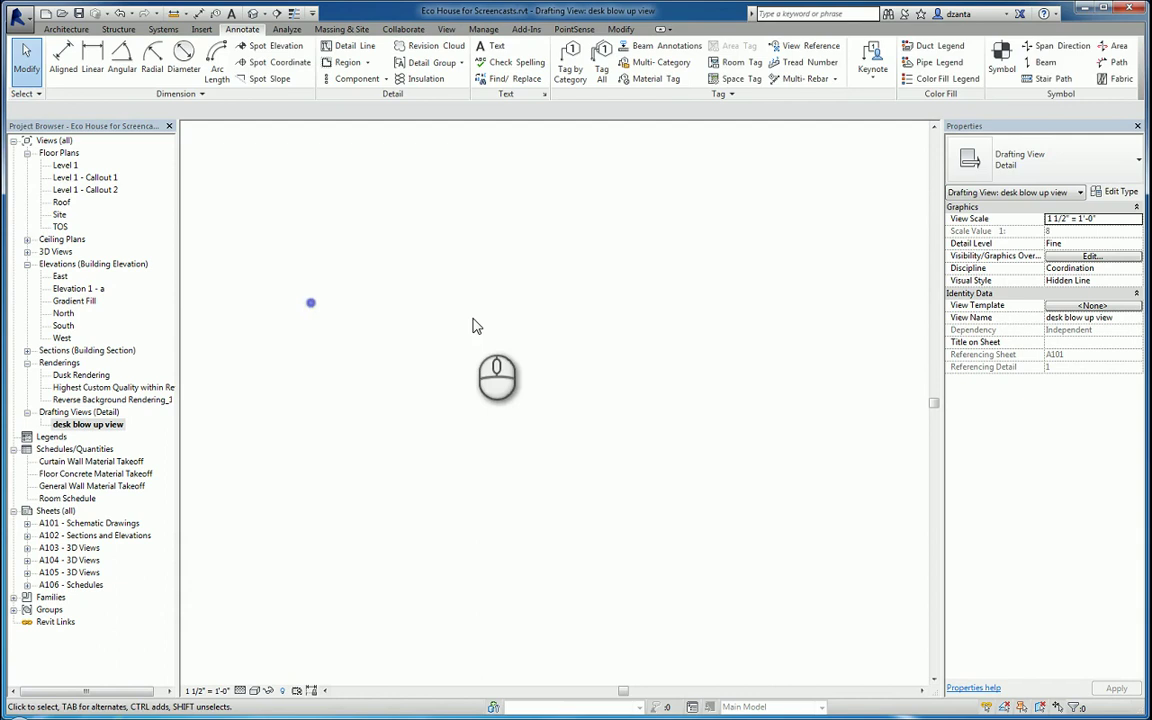
pyautogui.click(921, 130)
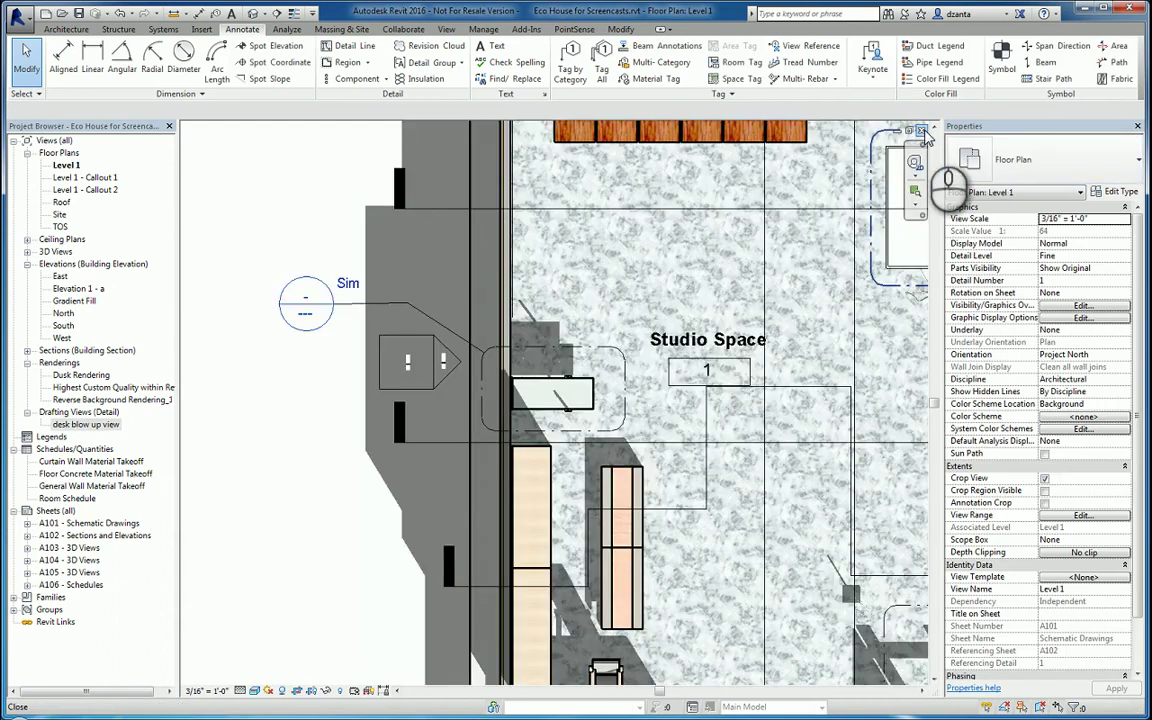
pyautogui.scroll(-2, 690, 320)
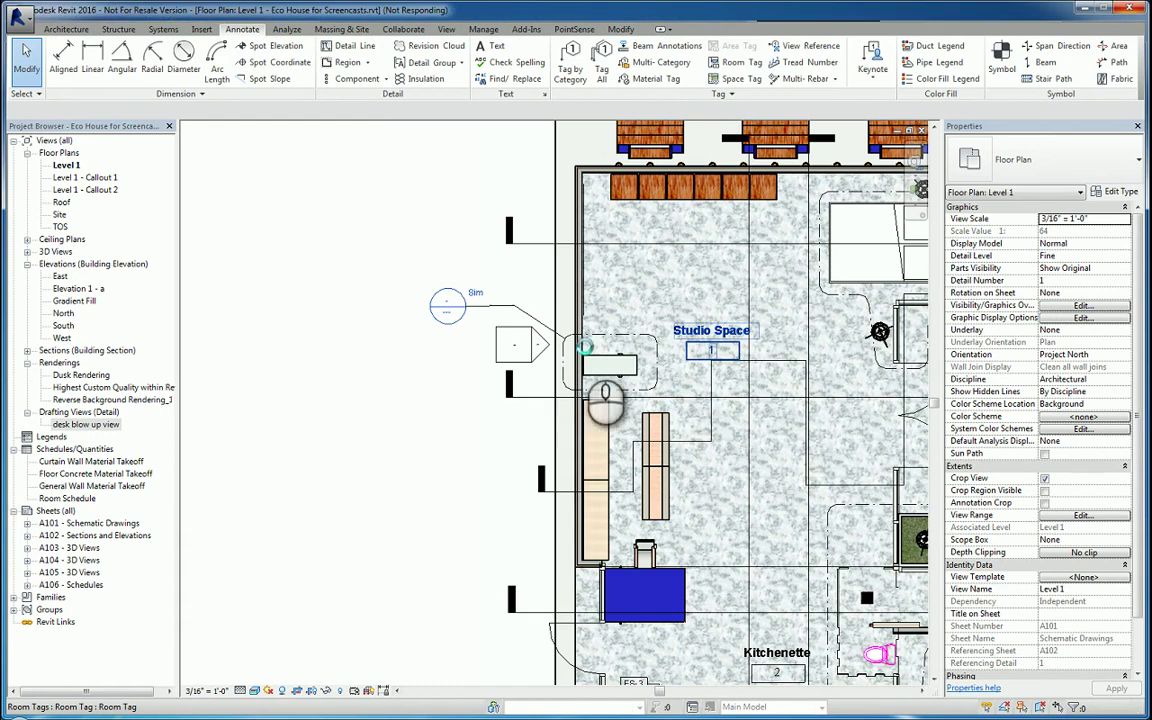
pyautogui.scroll(-2, 700, 400)
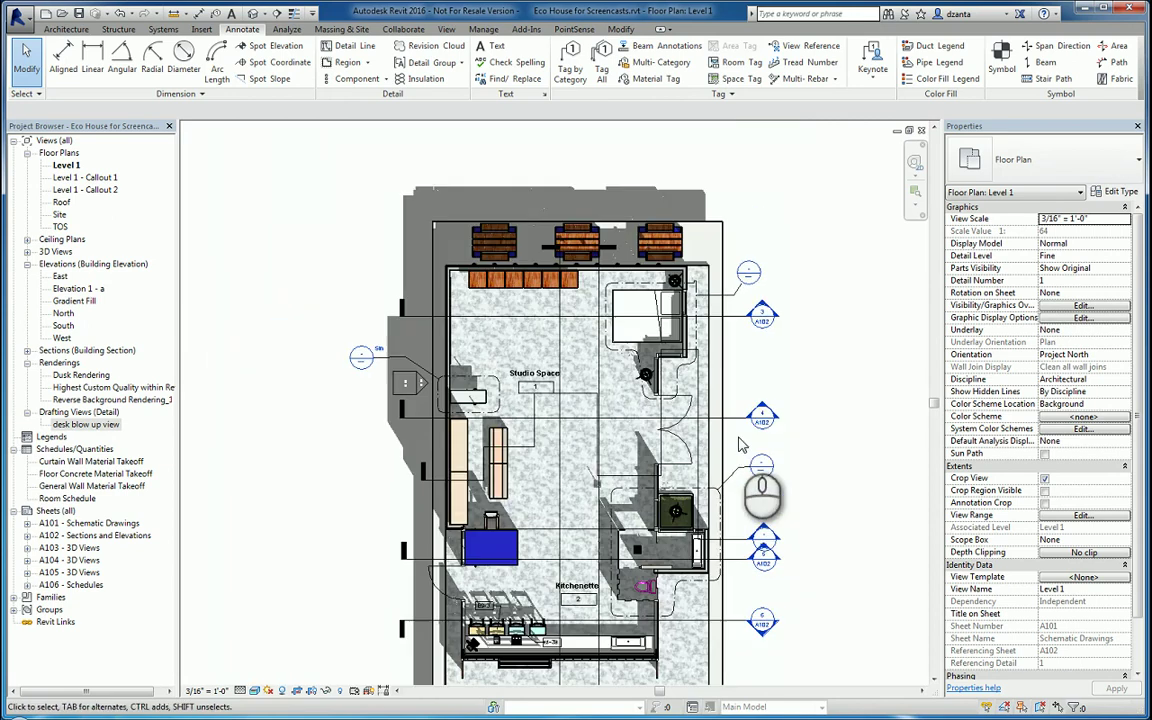
pyautogui.moveTo(784, 463); pyautogui.dragTo(759, 391, button='middle')
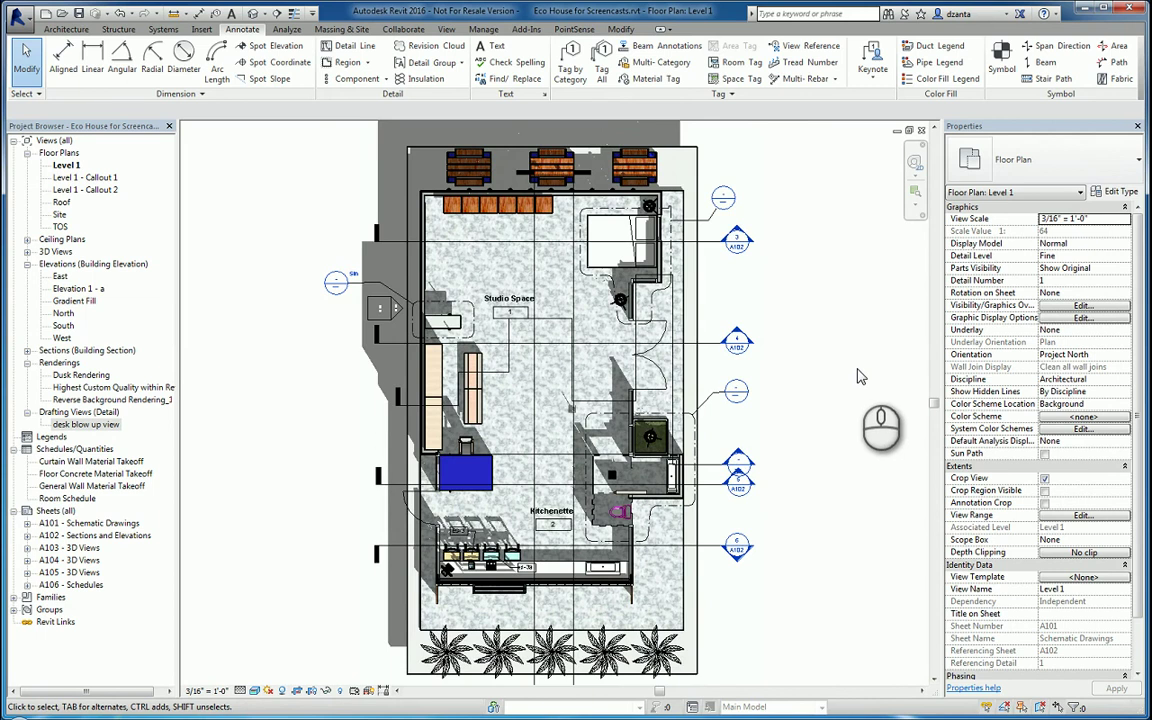
# Step: Create a standalone drafting view named Drafting 1 at a scale of 1 1/2" = 1'-0"
pyautogui.click(446, 29)
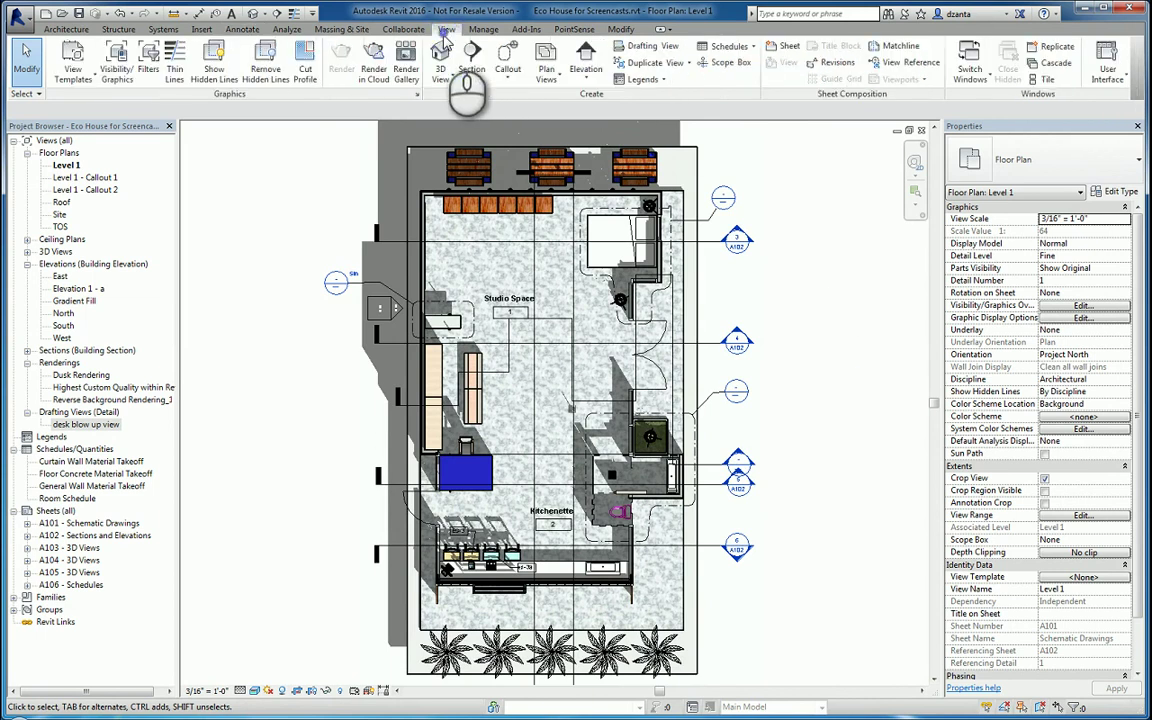
pyautogui.click(648, 46)
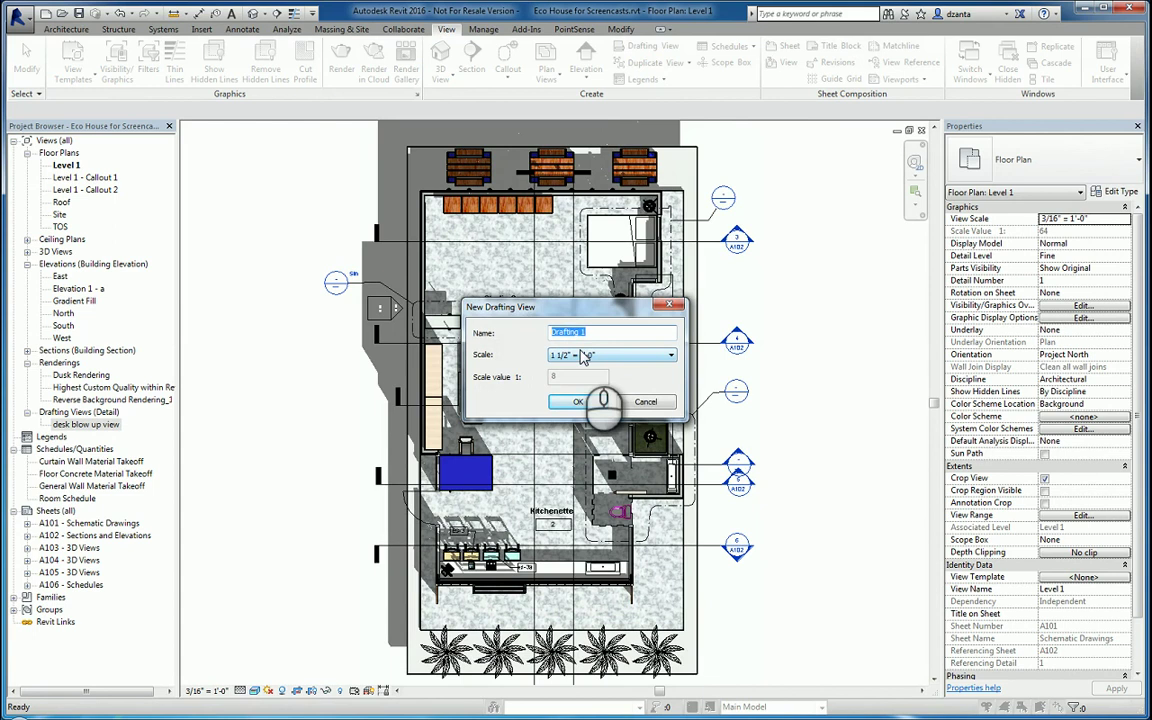
pyautogui.click(576, 402)
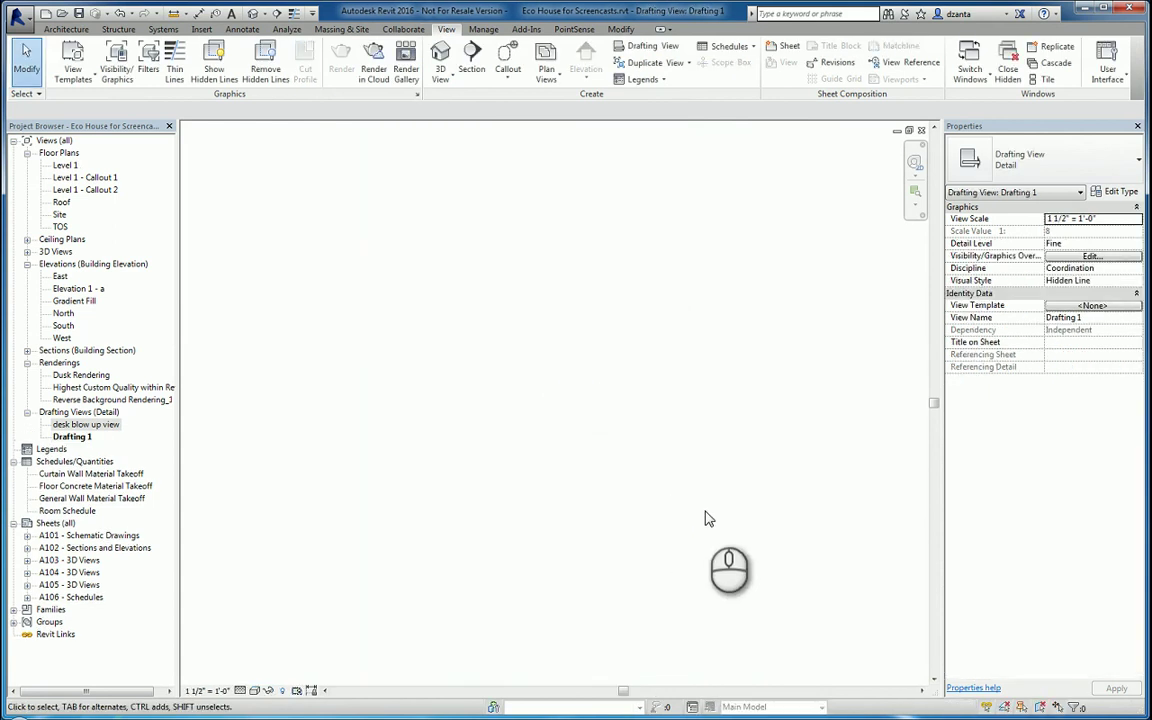